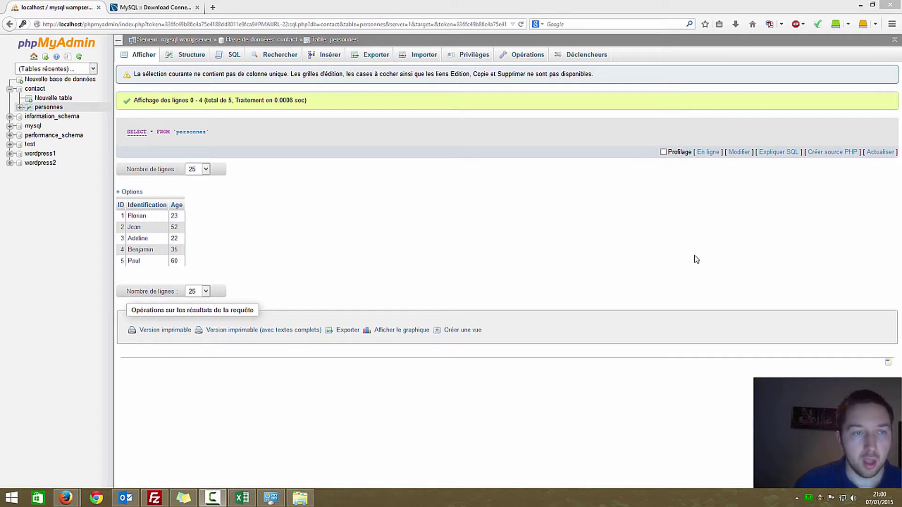
# Review the five-row personnes table in phpMyAdmin, then bring the empty Excel workbook Classeur1 forward.
pyautogui.click(556, 218)
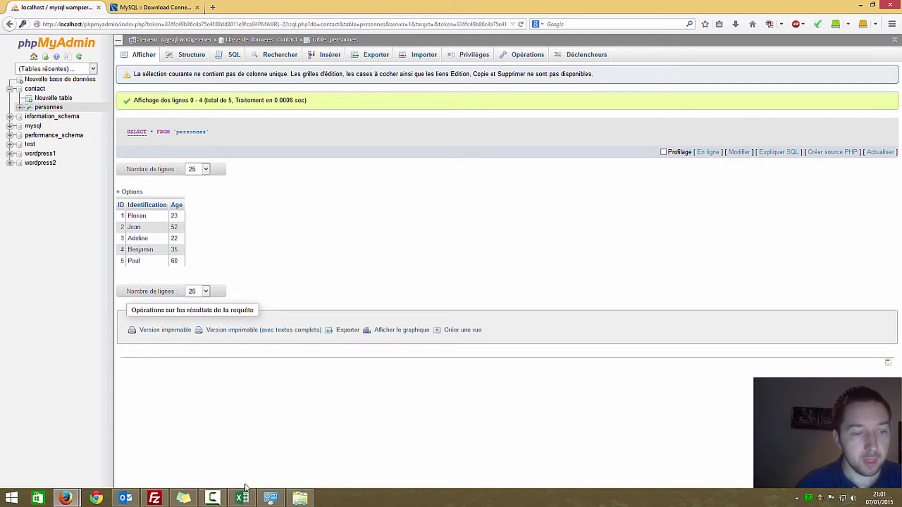
pyautogui.click(242, 498)
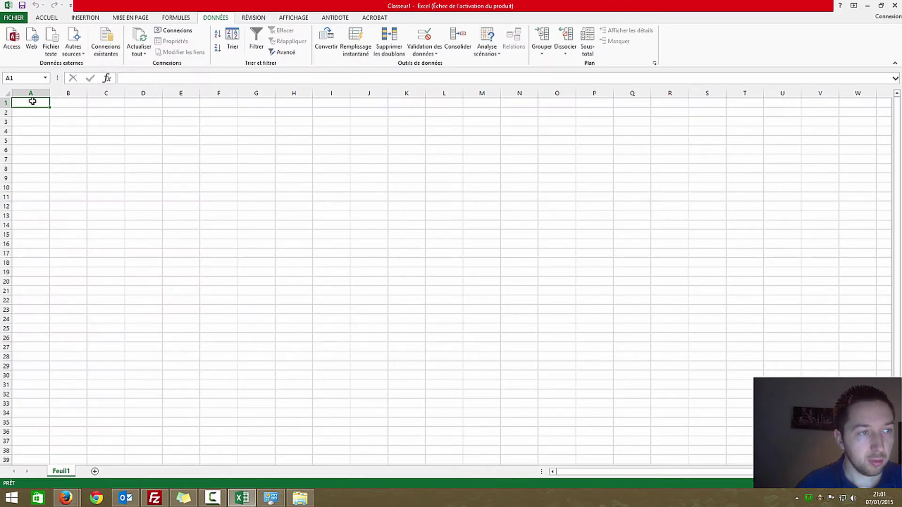
# Highlight A1:C6 and then D10 in the blank workbook, then return to phpMyAdmin.
pyautogui.moveTo(28, 103); pyautogui.dragTo(115, 166)
pyautogui.click(159, 184)
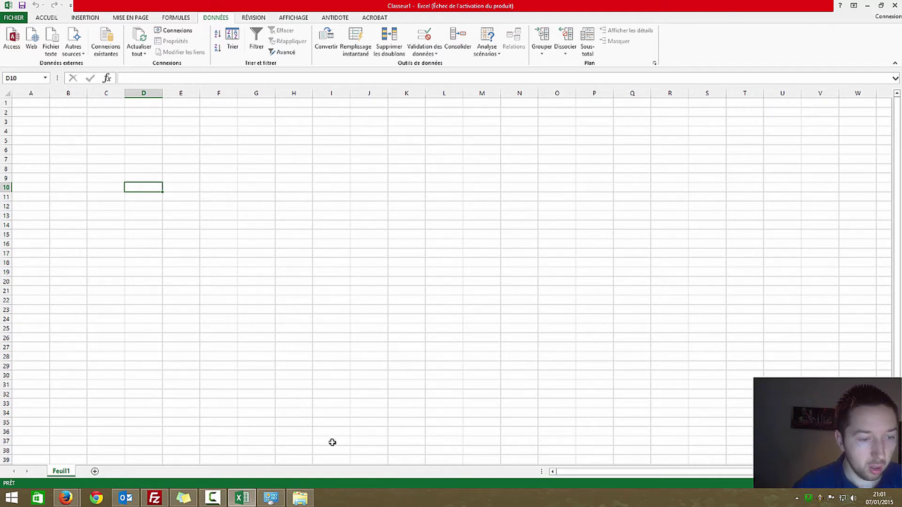
pyautogui.hotkey('alt', 'Tab')
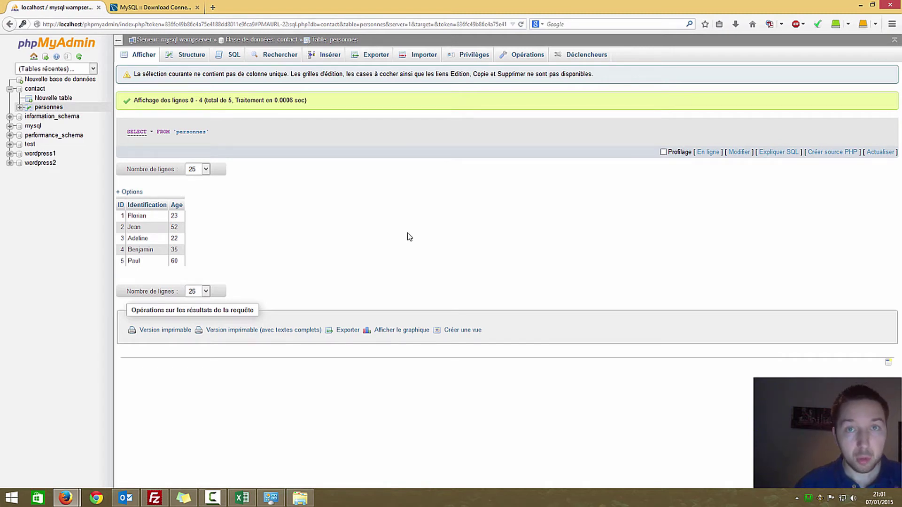
# Open the contact database and view its Privileges list of three root accounts.
pyautogui.click(37, 90)
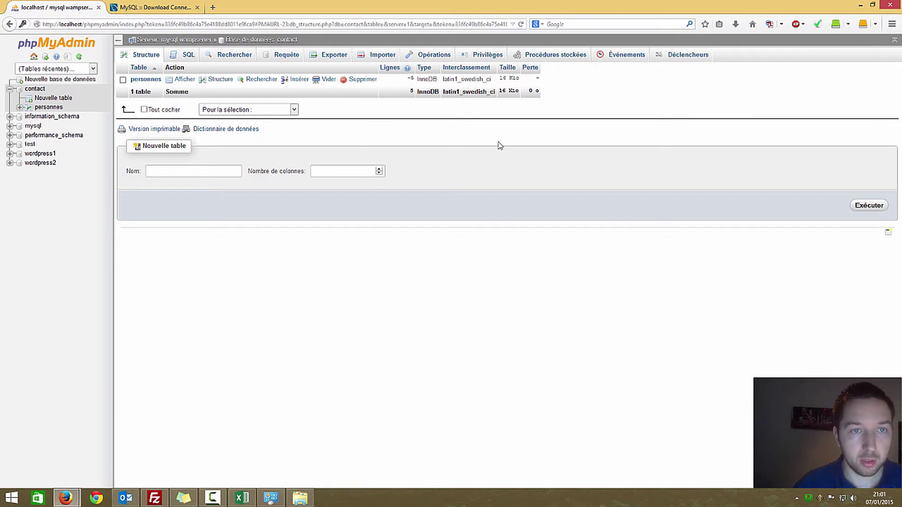
pyautogui.click(484, 56)
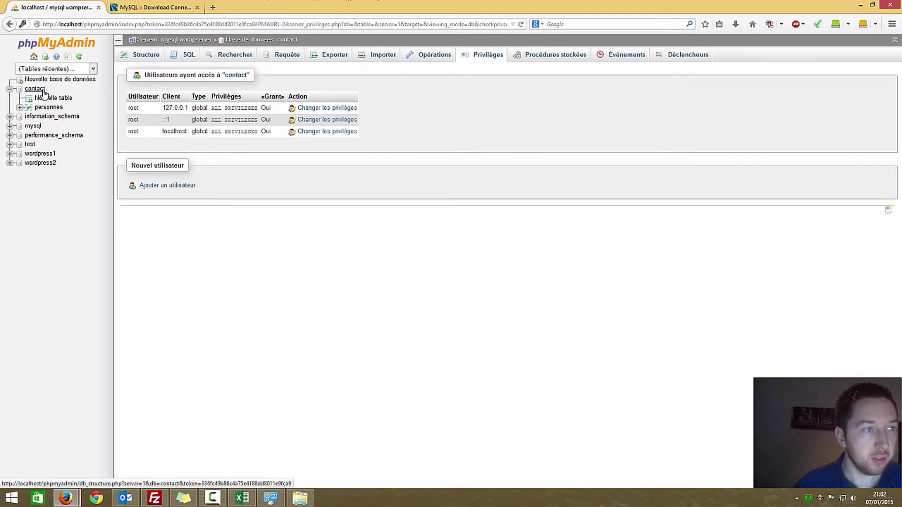
# Start a new MySQL user named 'excel' restricted to connecting from localhost.
pyautogui.click(164, 190)
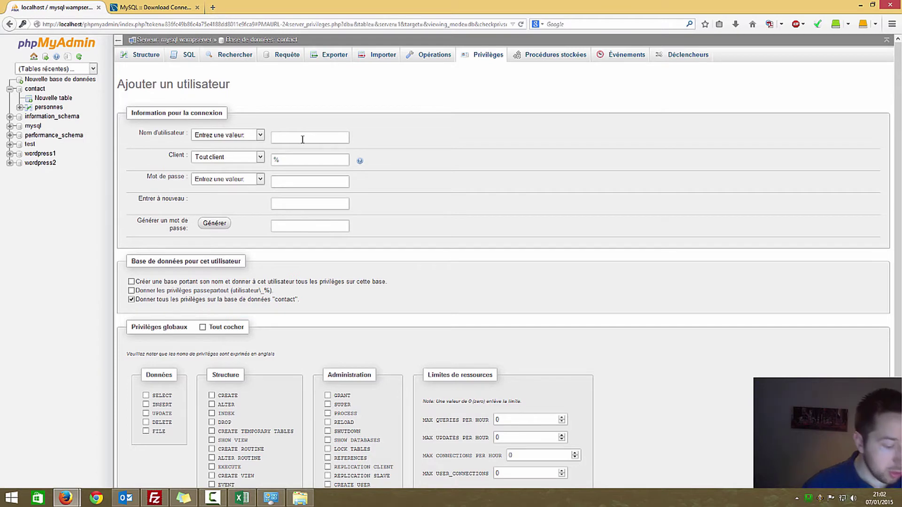
pyautogui.write('excel')
pyautogui.press('Tab')
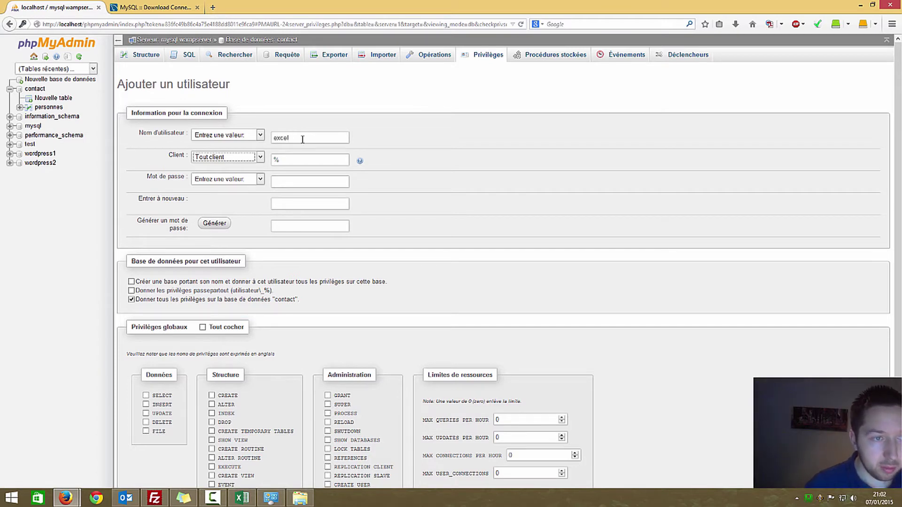
pyautogui.click(252, 159)
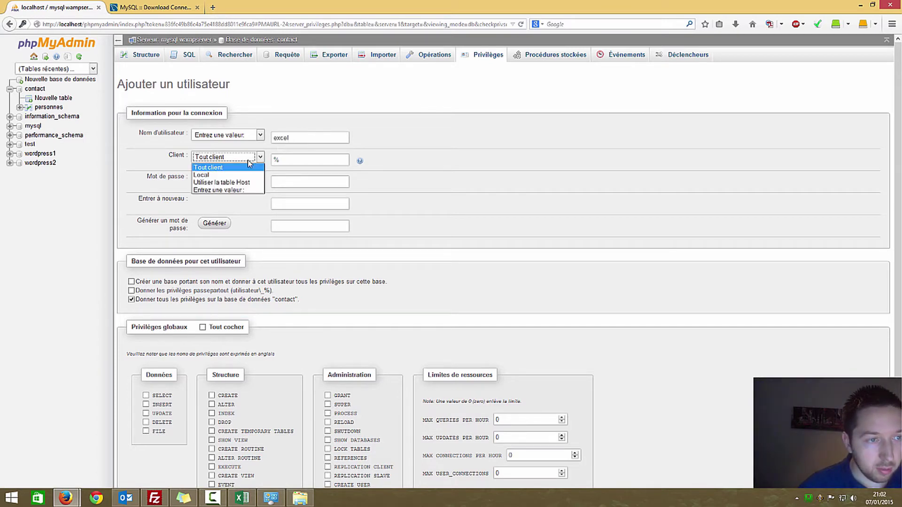
pyautogui.click(225, 175)
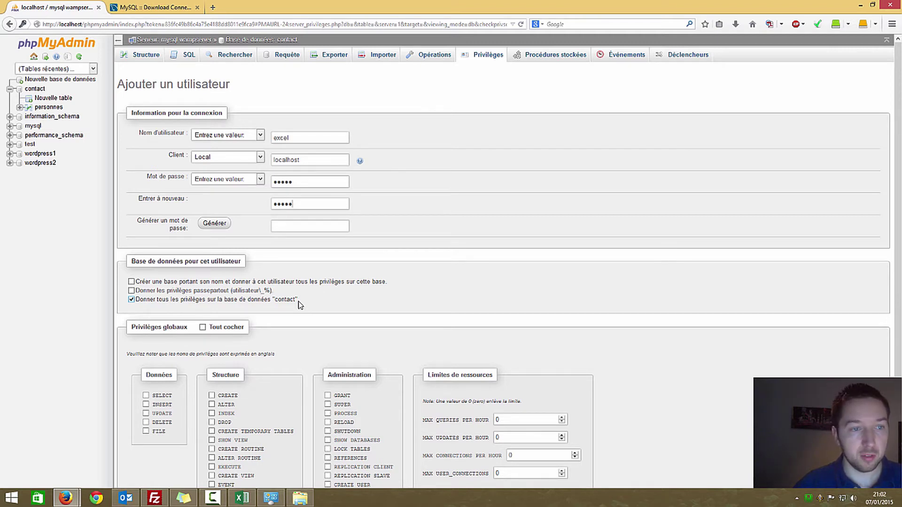
# Grant only the global SELECT privilege, create the user, and reload the privileges list.
pyautogui.click(297, 300)
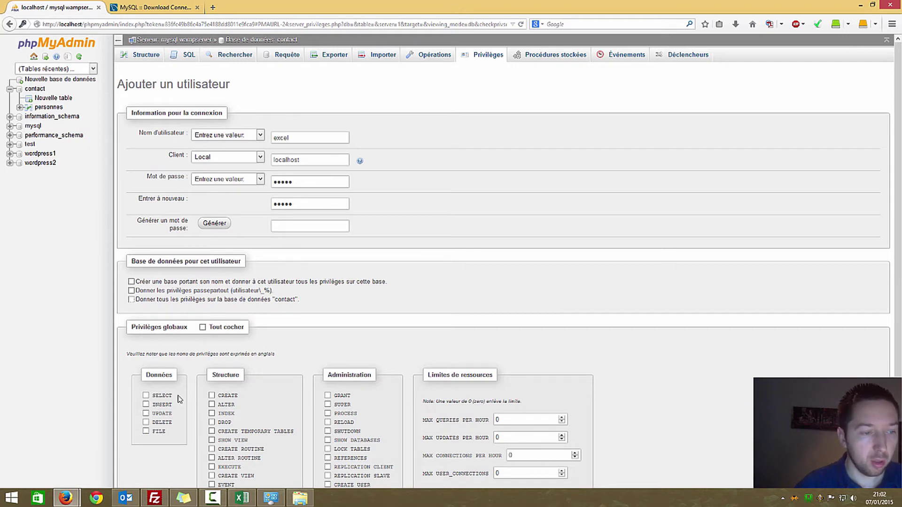
pyautogui.click(154, 395)
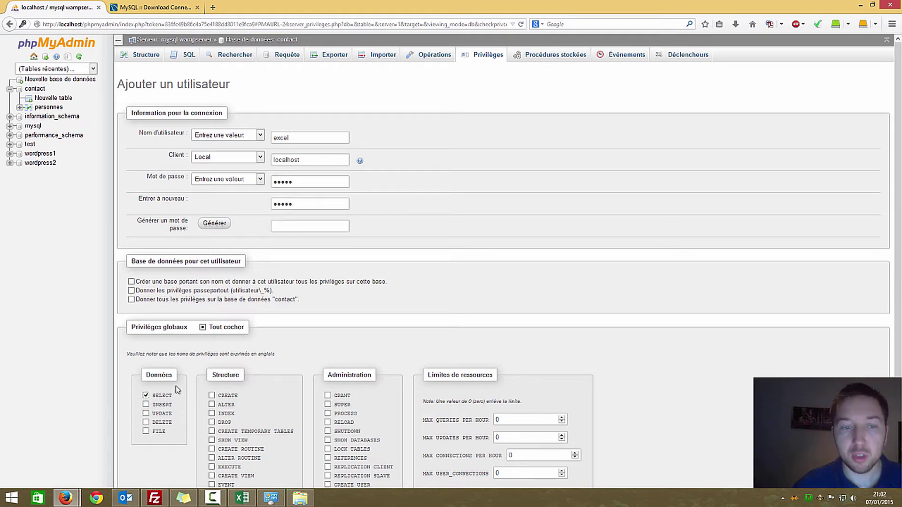
pyautogui.scroll(-3, 377, 335)
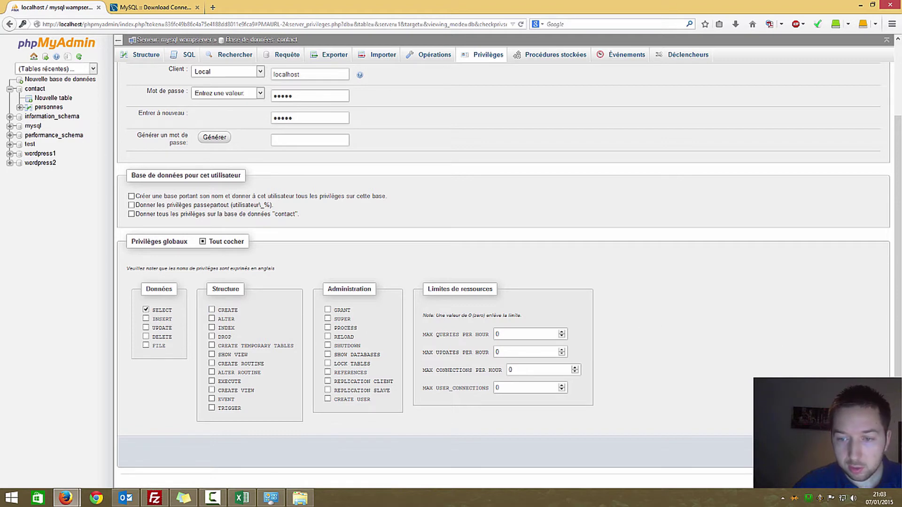
pyautogui.click(869, 452)
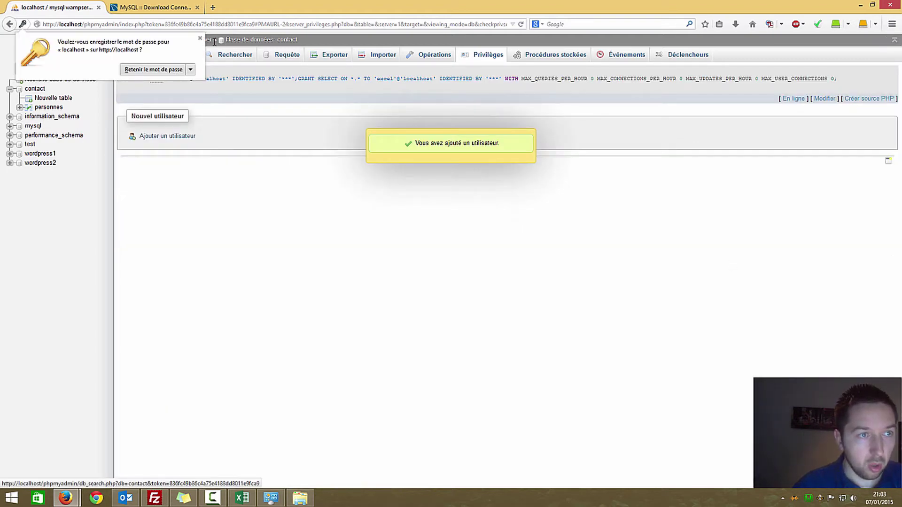
pyautogui.click(200, 39)
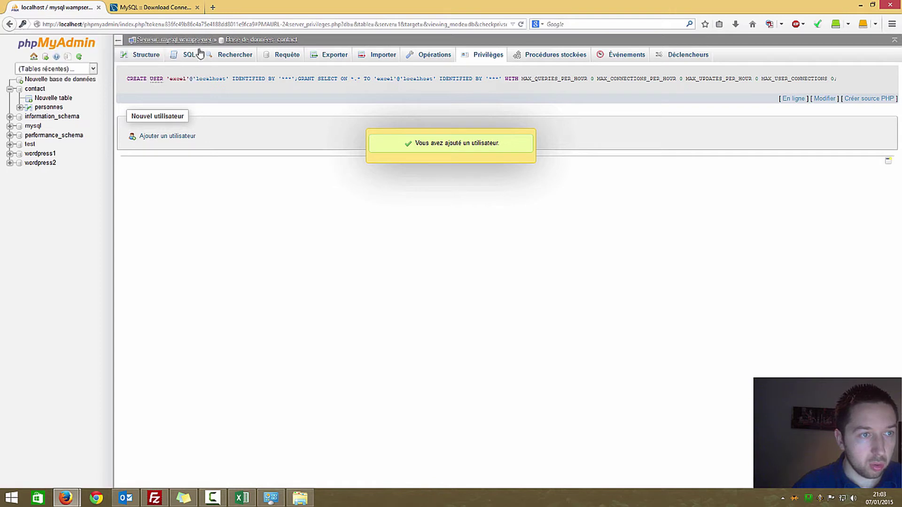
pyautogui.click(486, 57)
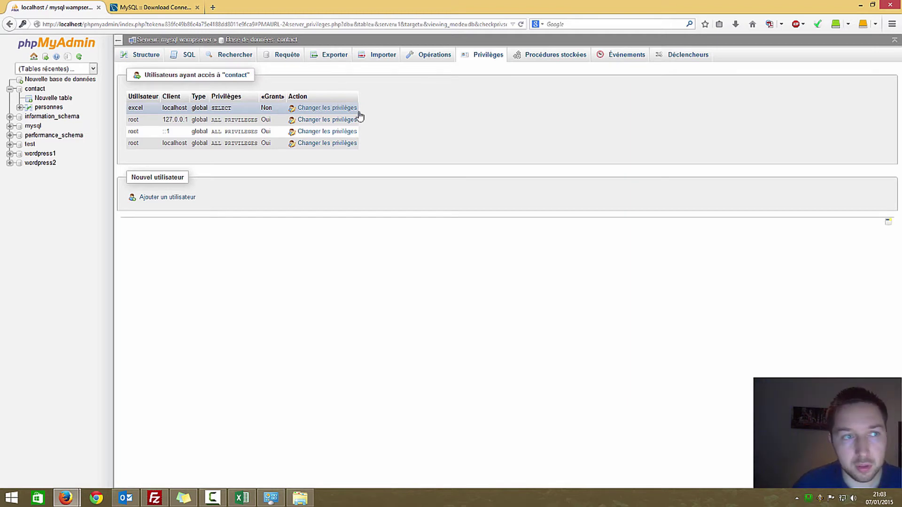
# Find the 32- and 64-bit Connector/ODBC 5.3.4 Windows installers and open their download folder.
pyautogui.click(165, 8)
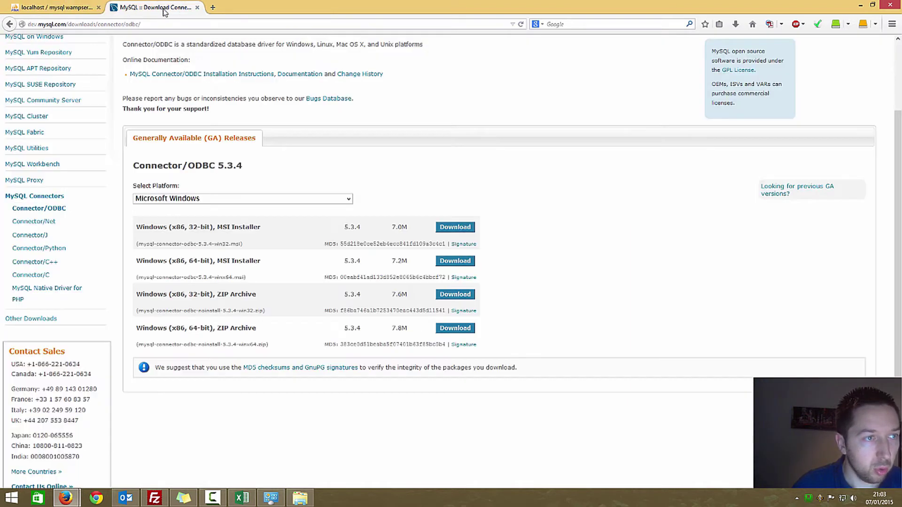
pyautogui.scroll(4, 289, 129)
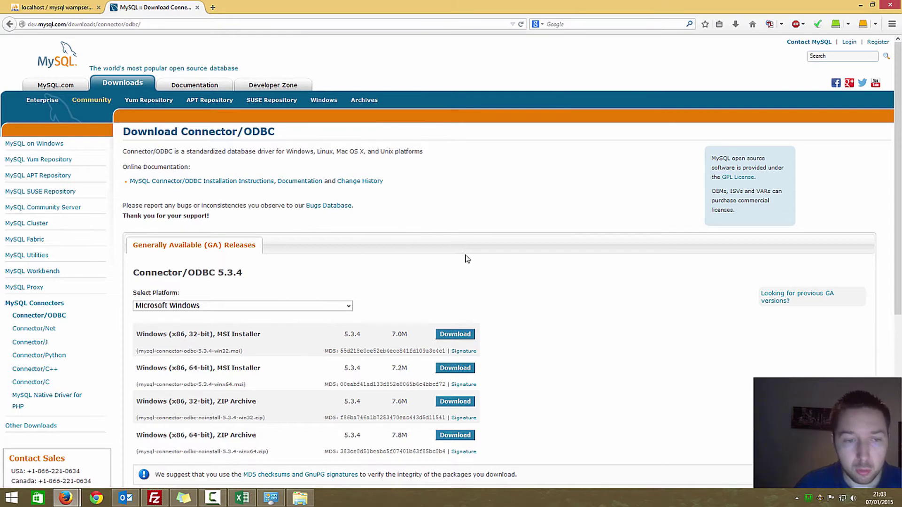
pyautogui.scroll(-3, 483, 270)
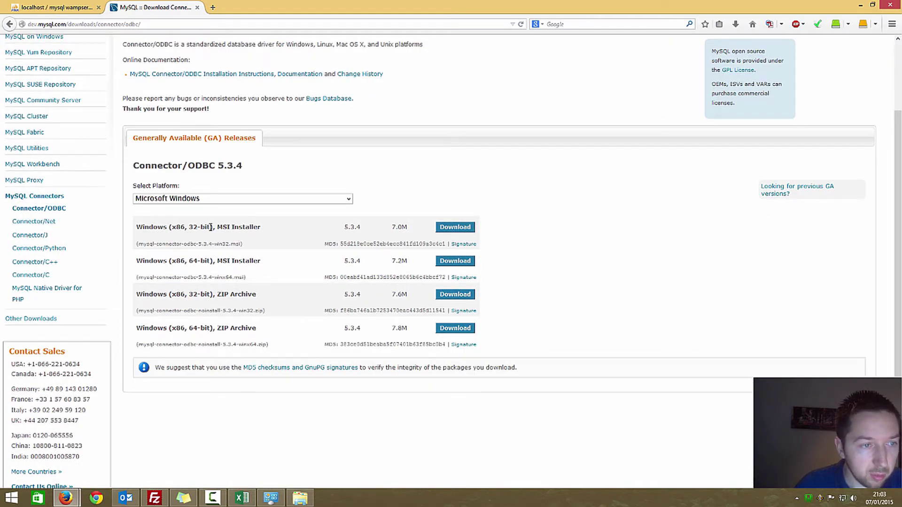
pyautogui.moveTo(211, 228); pyautogui.dragTo(189, 227)
pyautogui.moveTo(188, 261); pyautogui.dragTo(214, 268)
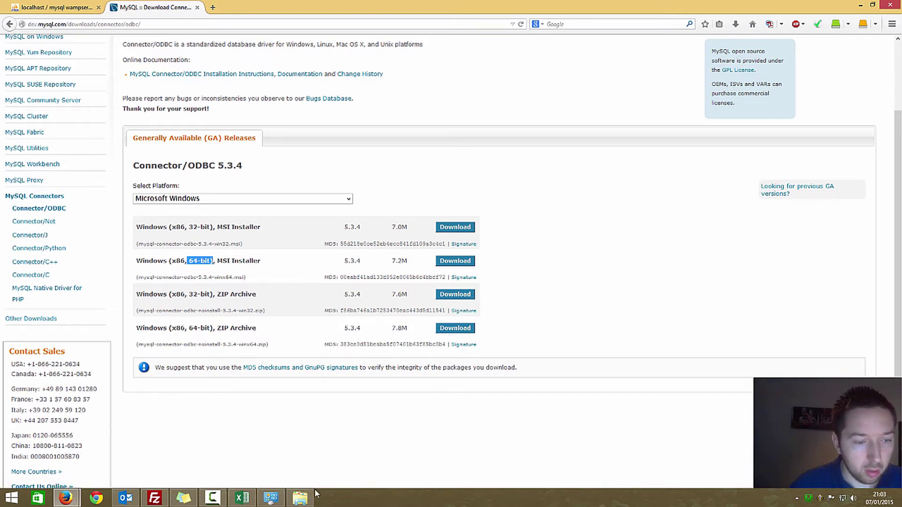
pyautogui.click(300, 498)
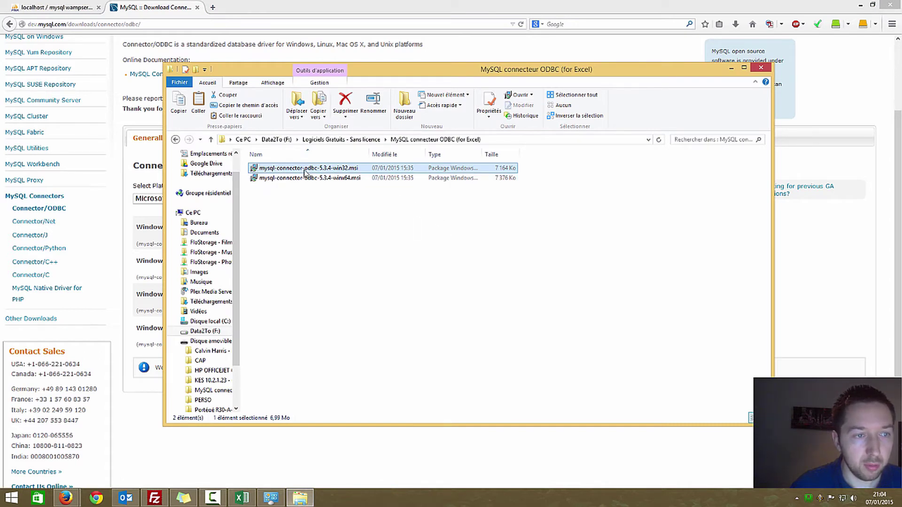
# Install the 32-bit Connector/ODBC 5.3 with the licence accepted and Complete setup type.
pyautogui.doubleClick(305, 170)
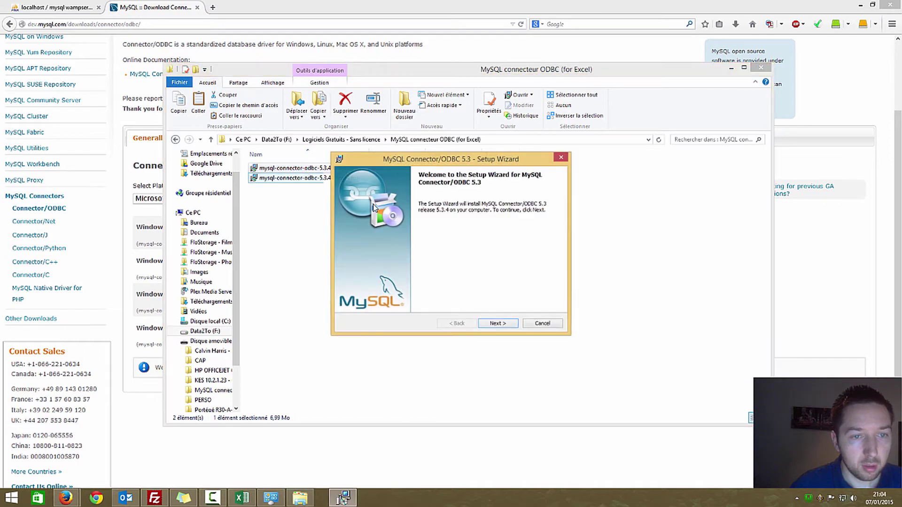
pyautogui.click(731, 68)
pyautogui.click(492, 324)
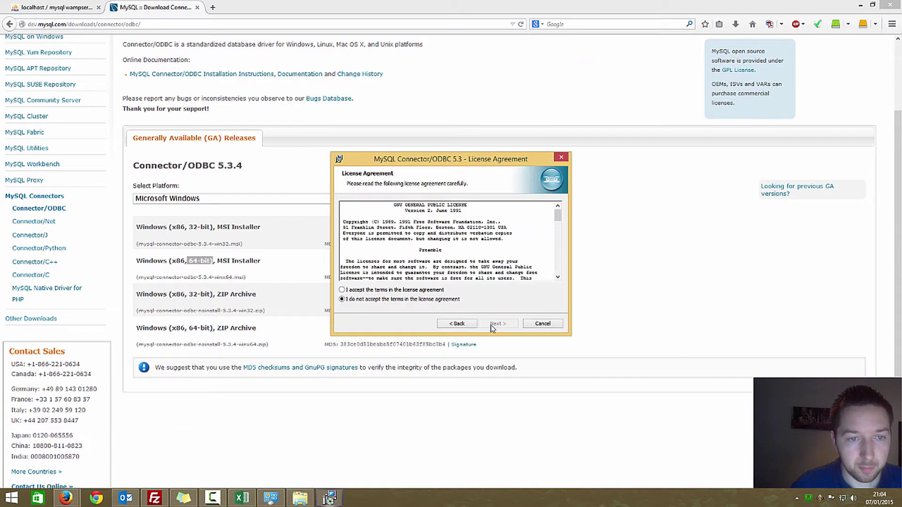
pyautogui.click(371, 290)
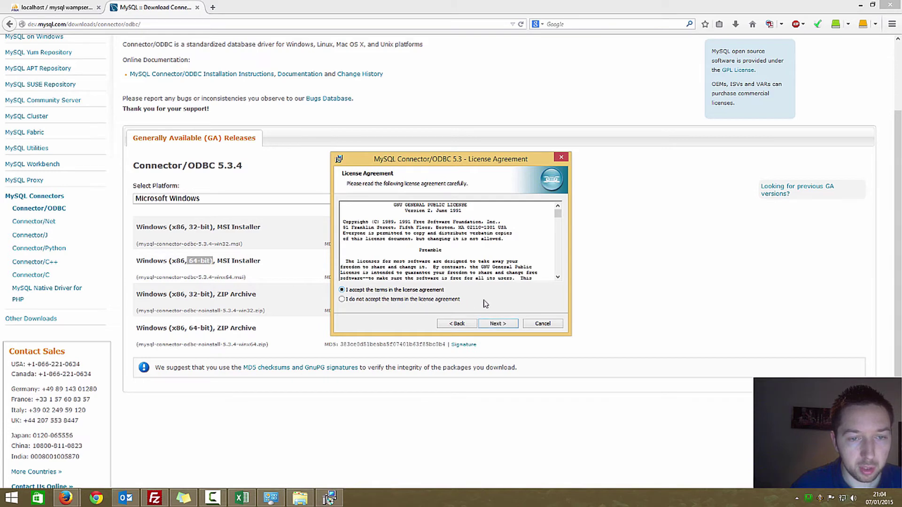
pyautogui.click(498, 324)
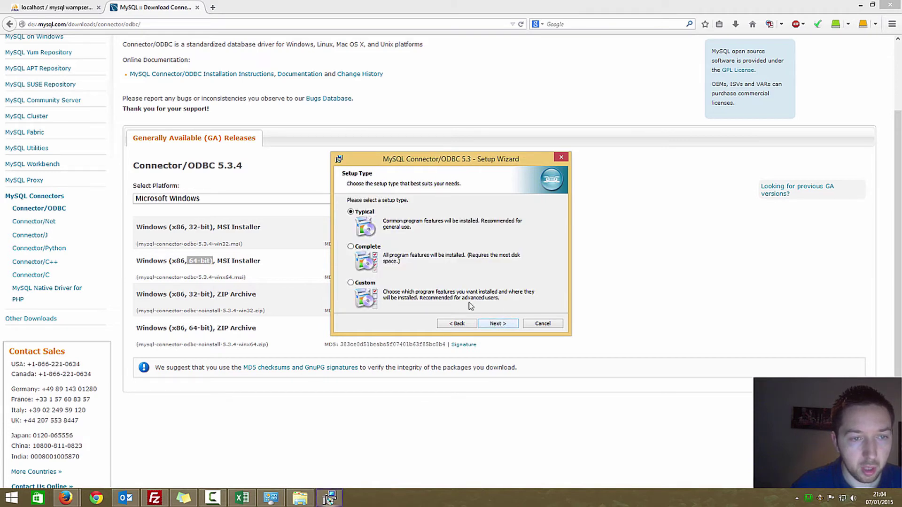
pyautogui.click(361, 249)
pyautogui.click(498, 323)
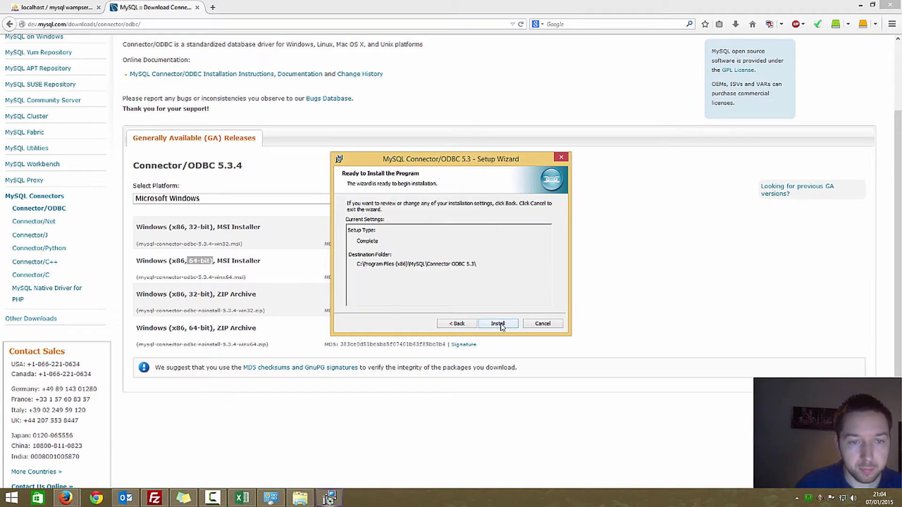
pyautogui.click(499, 325)
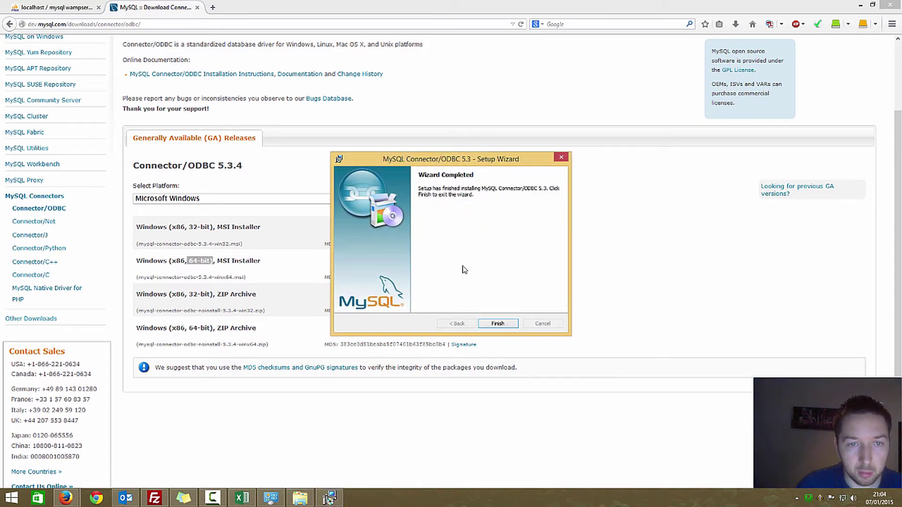
pyautogui.click(493, 324)
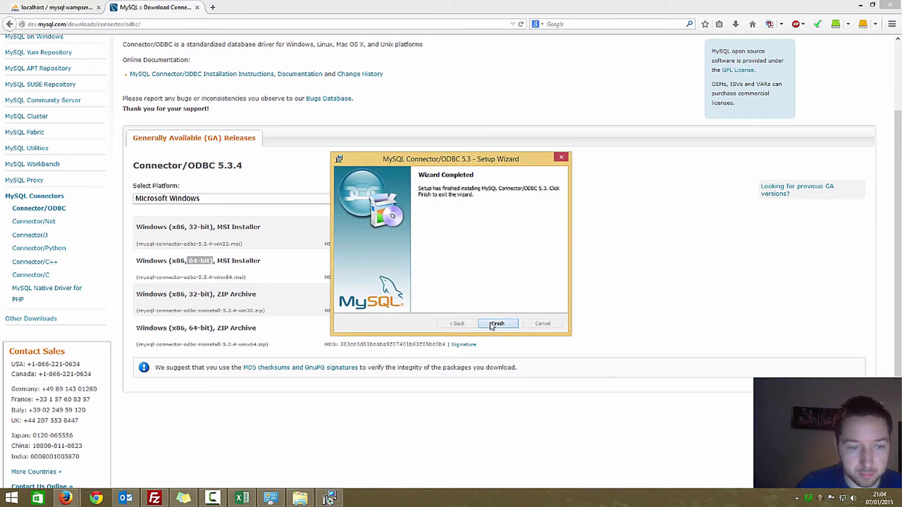
pyautogui.click(490, 414)
# Open Control Panel's Outils d'administration and select Sources de données ODBC (32 bits).
pyautogui.click(277, 496)
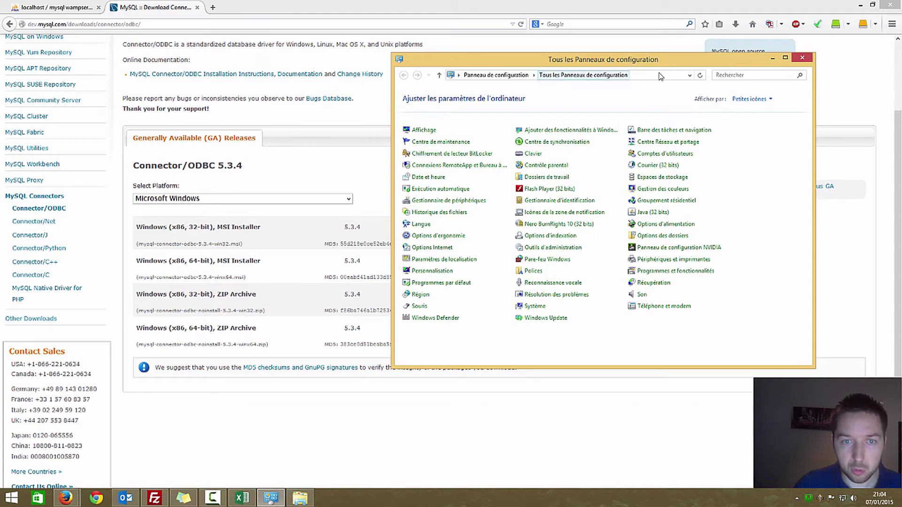
pyautogui.click(564, 249)
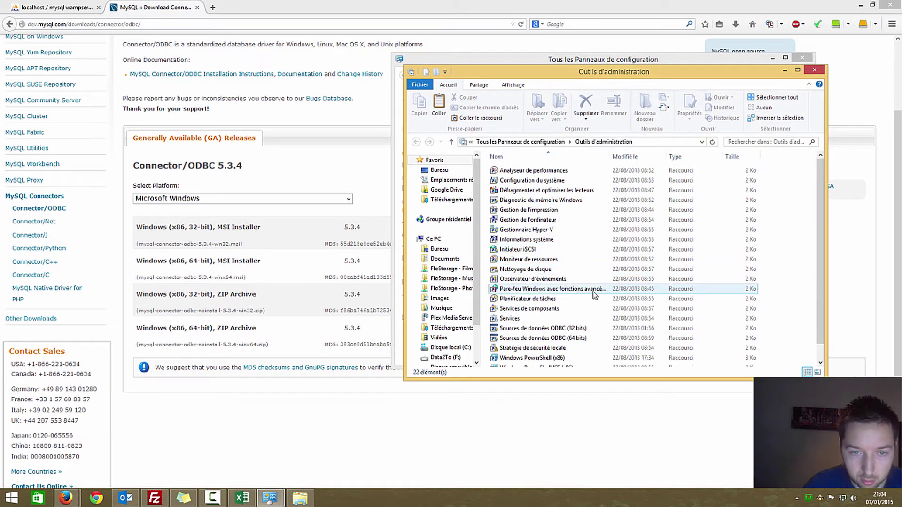
pyautogui.click(578, 328)
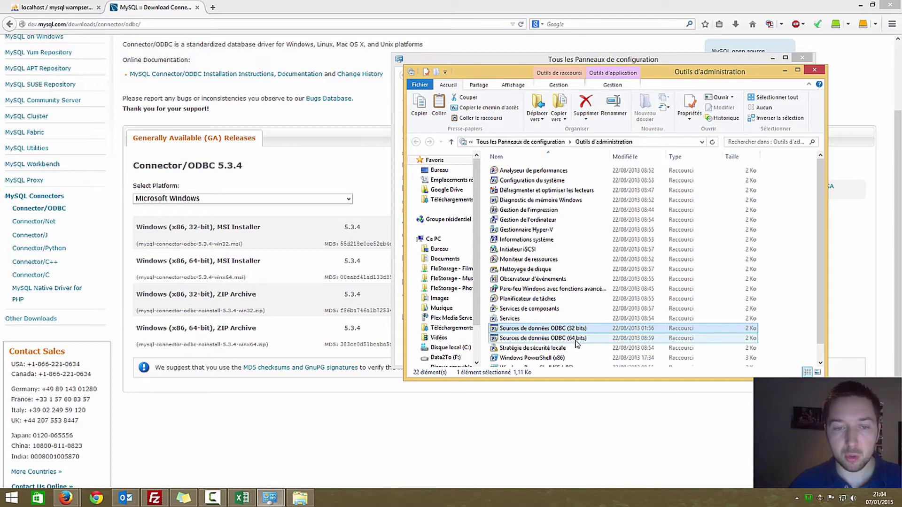
# Add a new user data source with the MySQL ODBC 5.3 Unicode Driver in the 32-bit administrator.
pyautogui.doubleClick(581, 328)
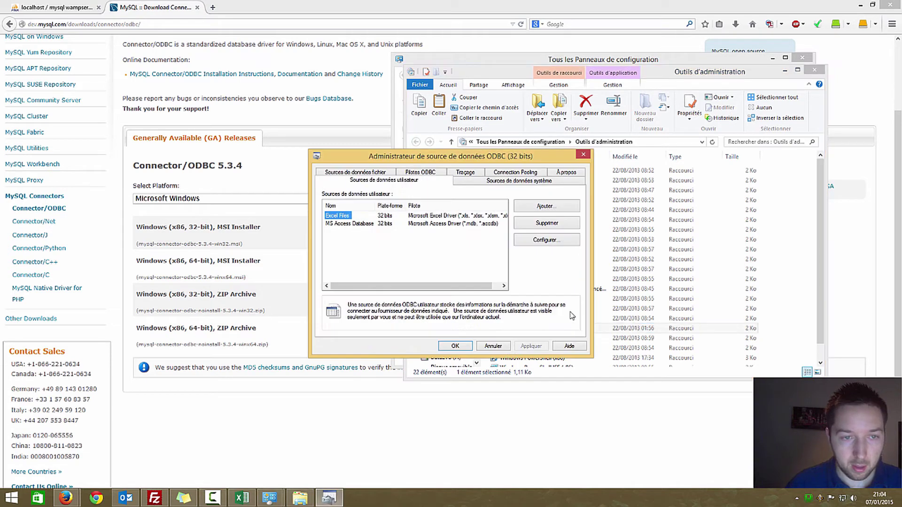
pyautogui.click(451, 272)
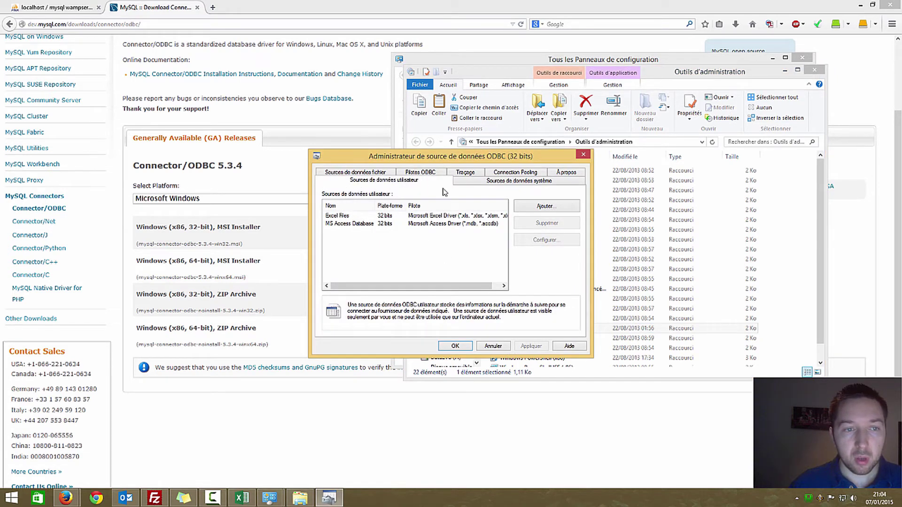
pyautogui.click(546, 206)
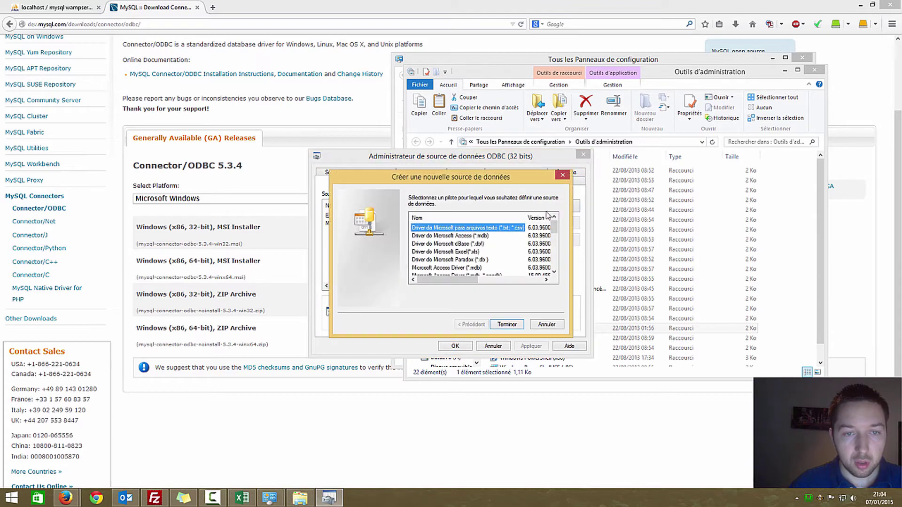
pyautogui.moveTo(557, 230); pyautogui.dragTo(557, 262)
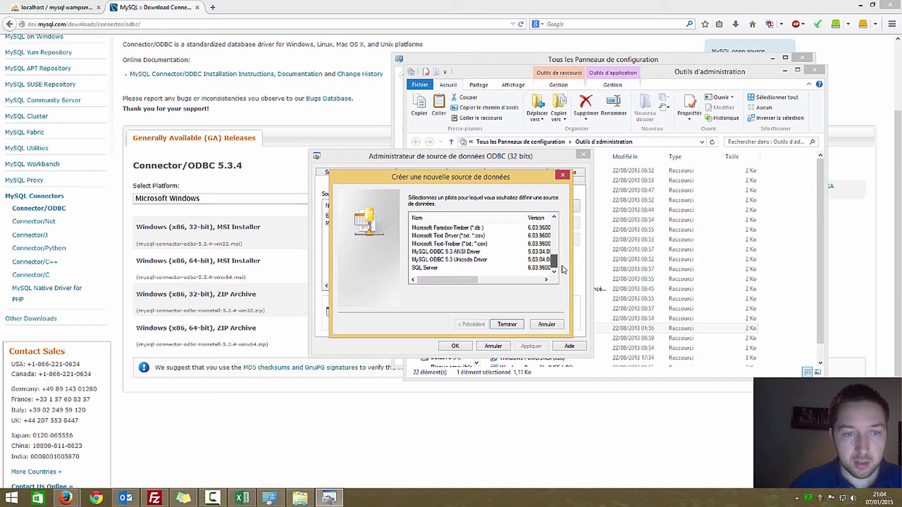
pyautogui.click(445, 259)
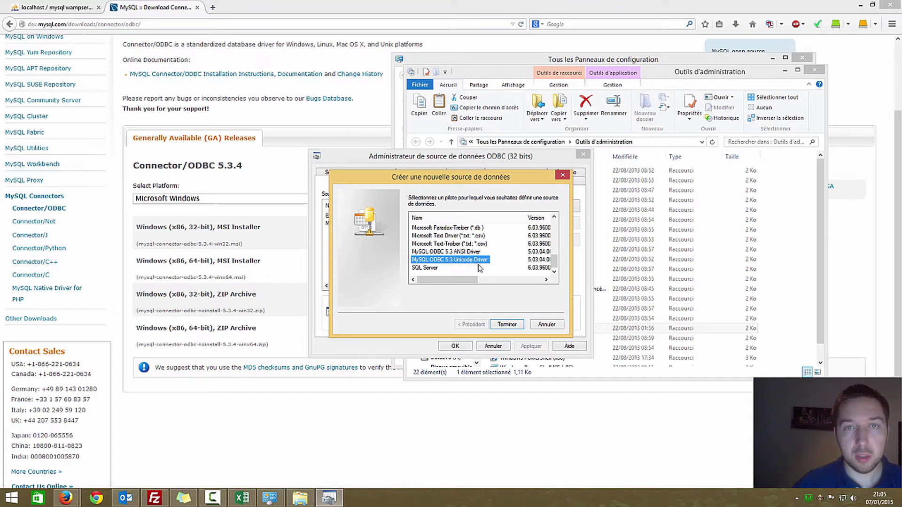
pyautogui.click(507, 325)
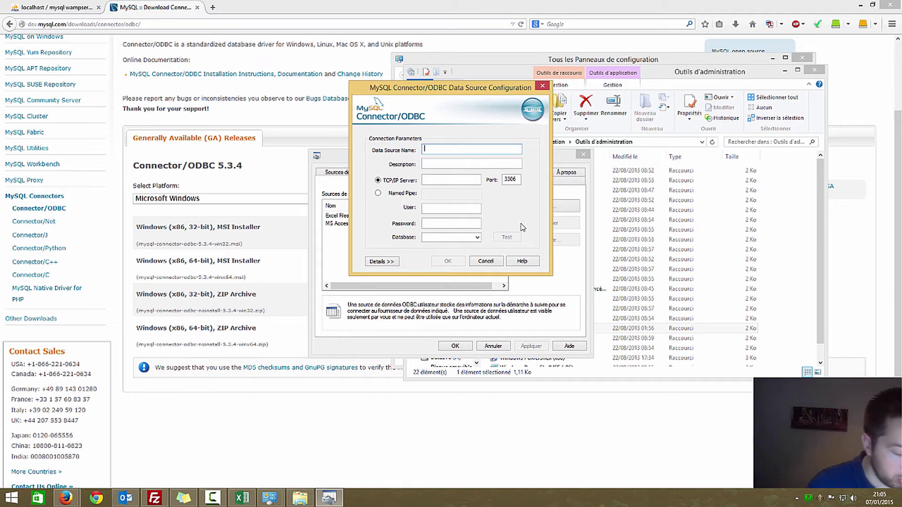
# Name the data source 'Base de contacts', describe it 'IT-Connect', target localhost, and enter the user's credentials.
pyautogui.write('Base de contacts')
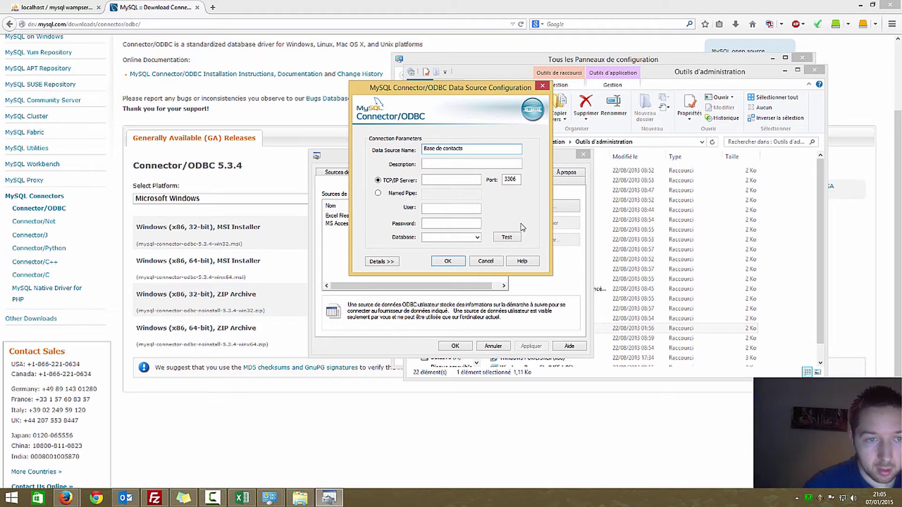
pyautogui.press('Tab')
pyautogui.write('IT-Conn')
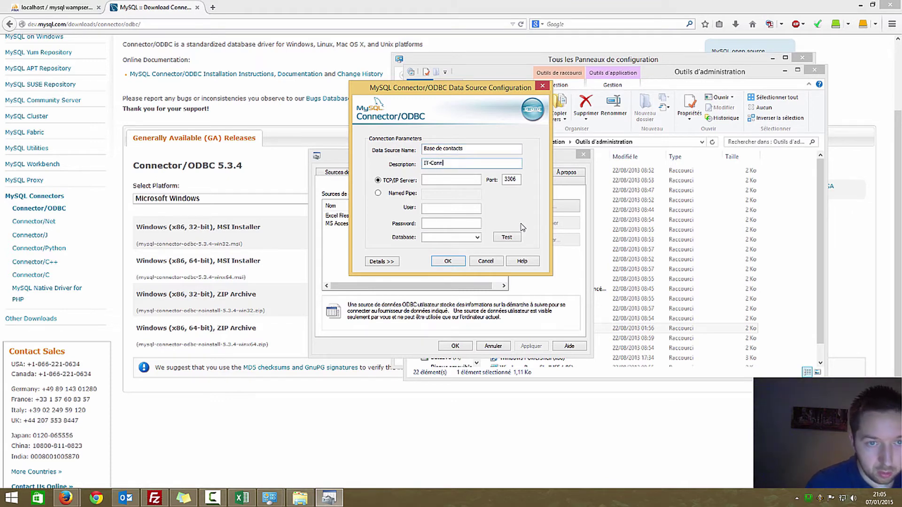
pyautogui.write('ect')
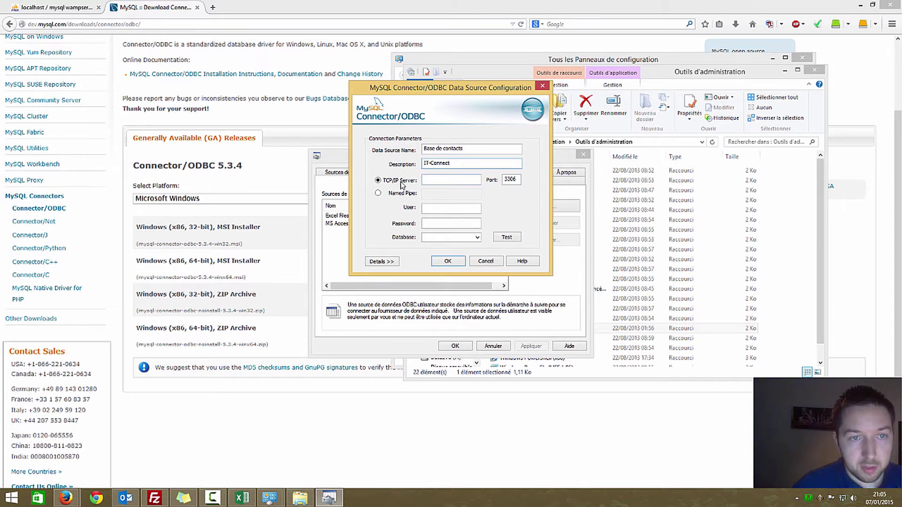
pyautogui.click(447, 181)
pyautogui.write('localhost')
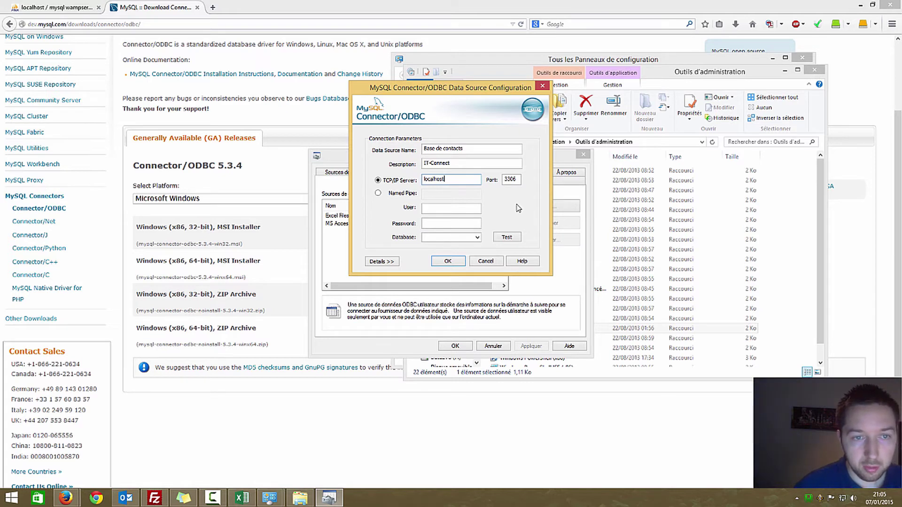
pyautogui.click(474, 210)
pyautogui.write('excel')
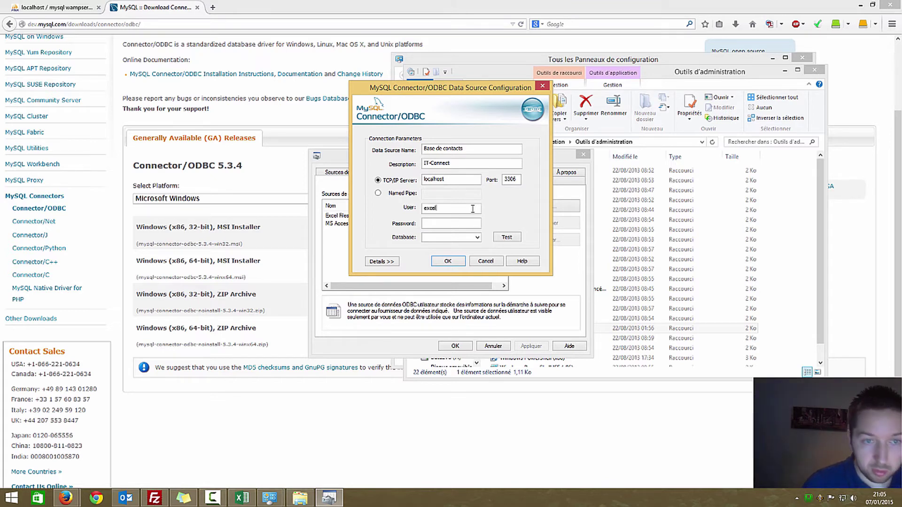
pyautogui.press('Tab')
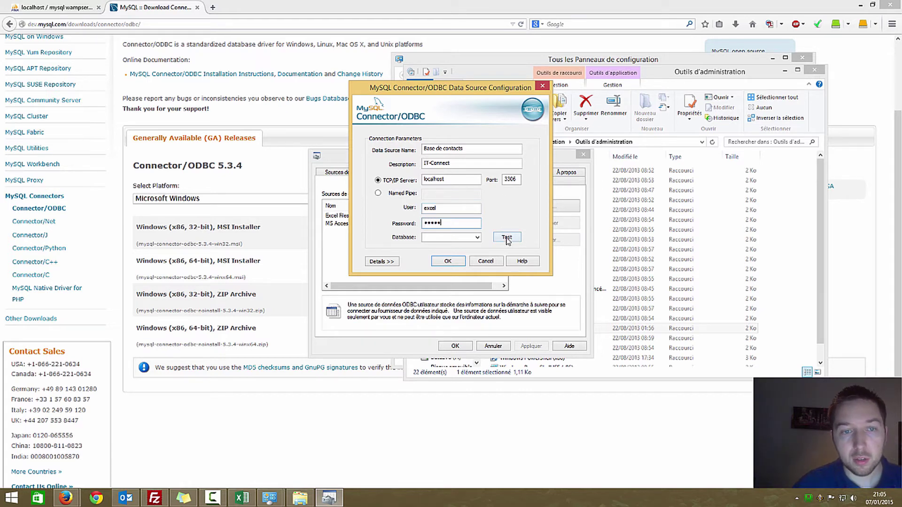
# Test the connection, set database contact, save the data source, and return to Excel.
pyautogui.click(506, 239)
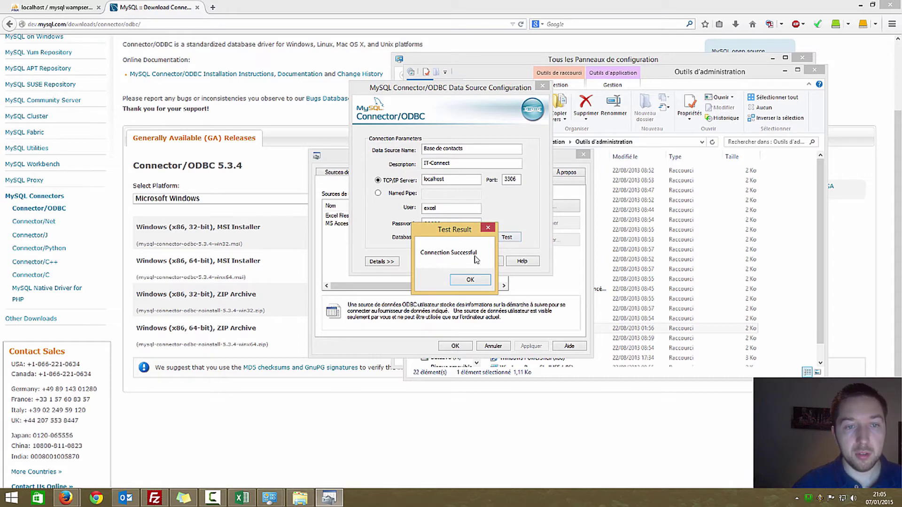
pyautogui.click(471, 280)
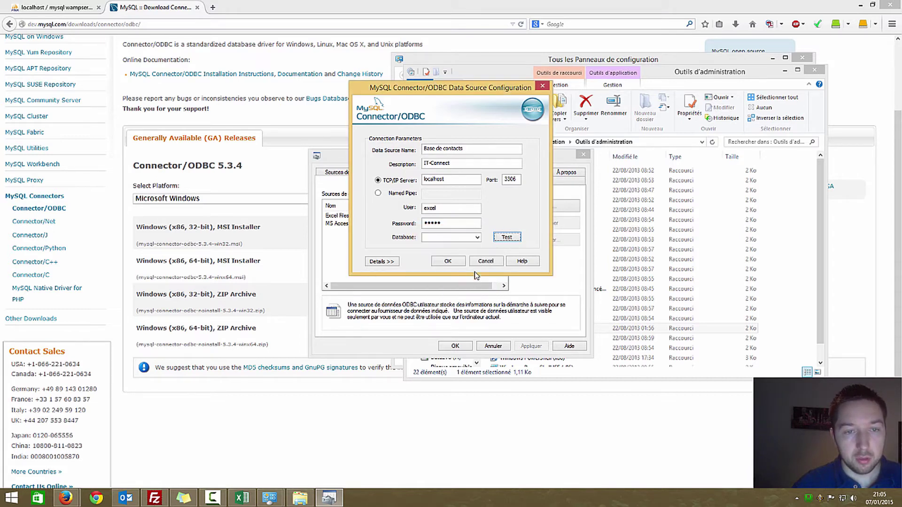
pyautogui.click(477, 237)
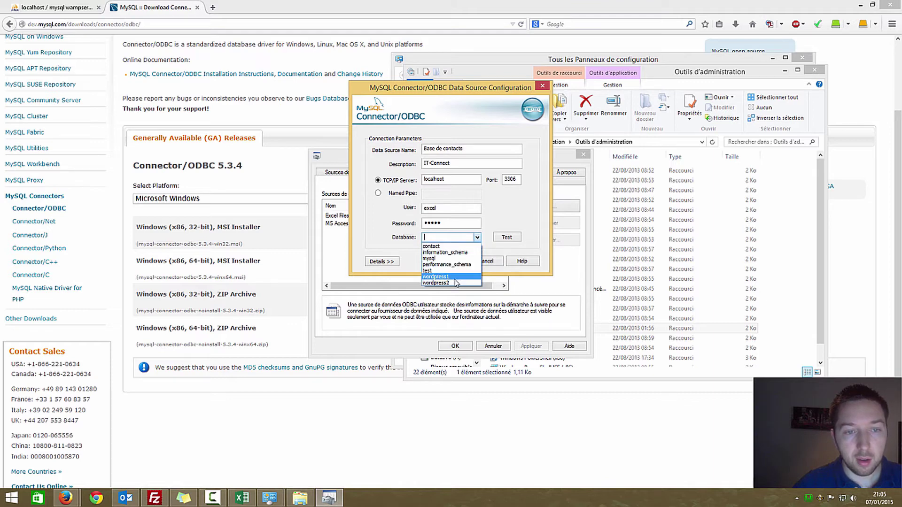
pyautogui.click(449, 247)
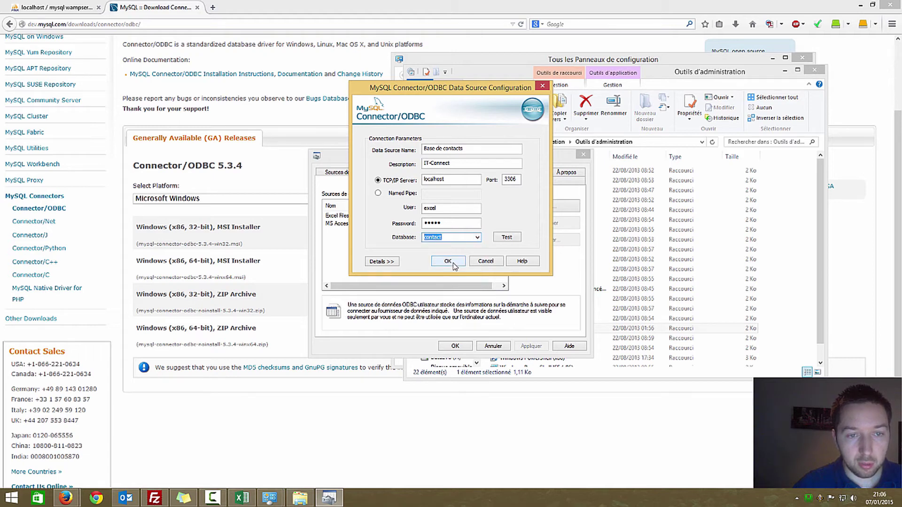
pyautogui.click(448, 262)
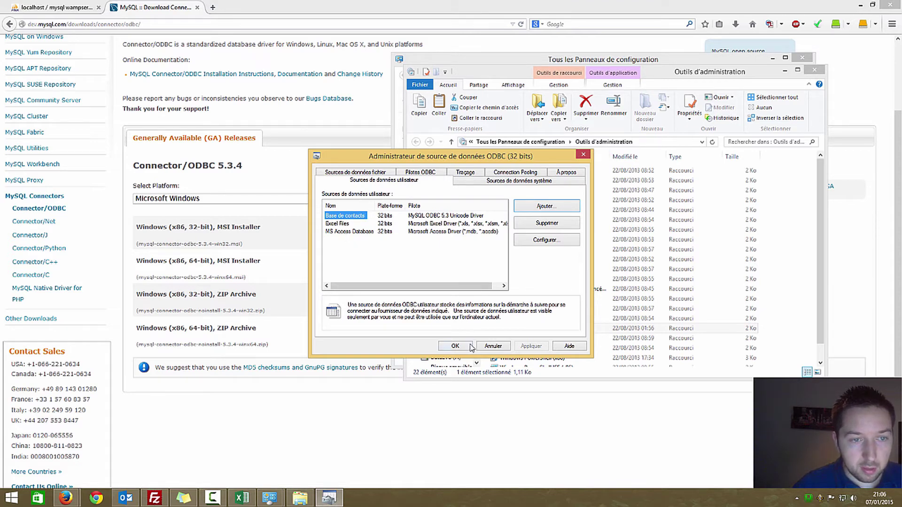
pyautogui.click(455, 347)
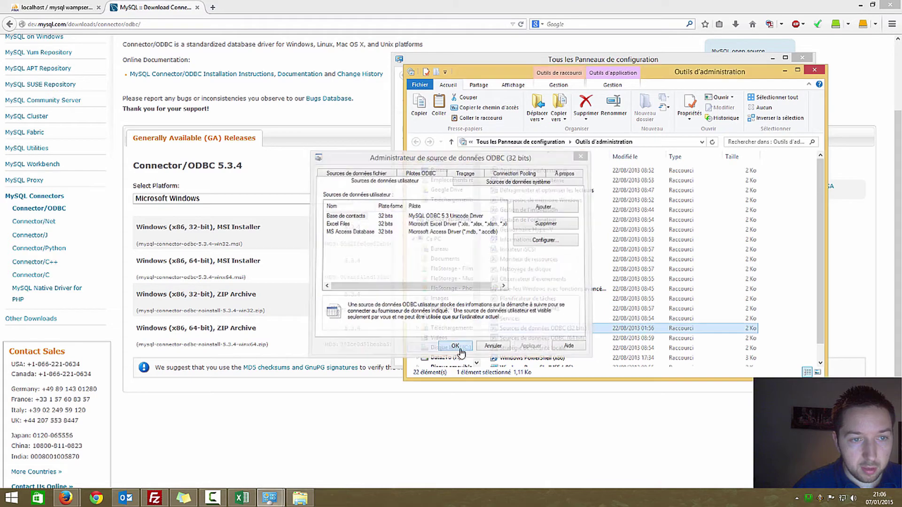
pyautogui.click(244, 498)
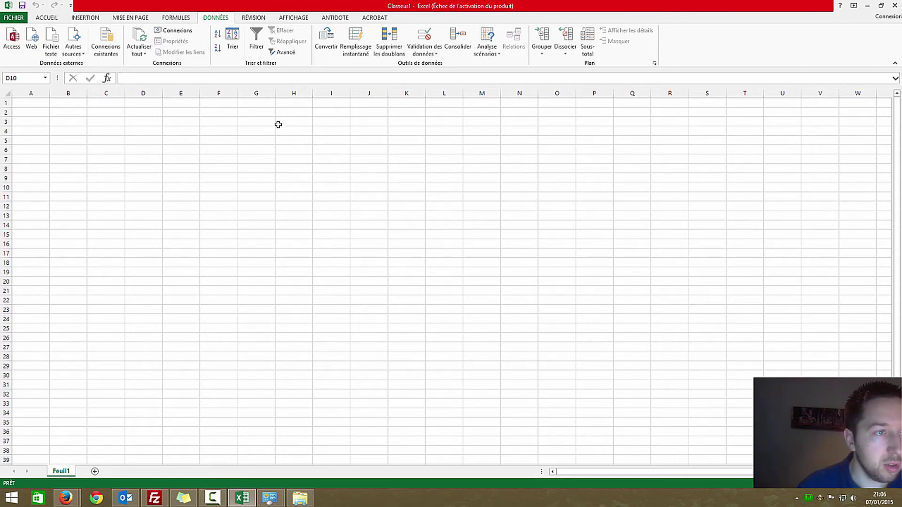
# From Existing Connections, browse for more and open '+Connexion à une nouvelle source de données.odc'.
pyautogui.click(105, 46)
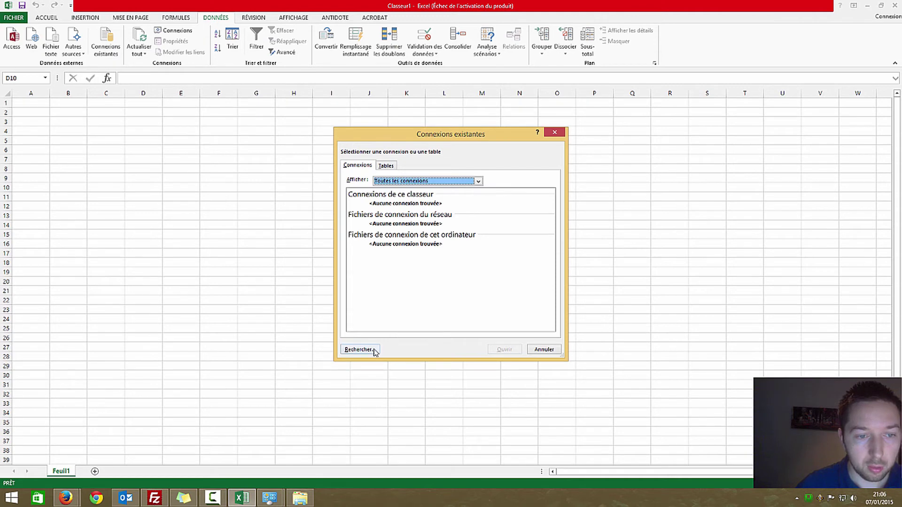
pyautogui.click(374, 351)
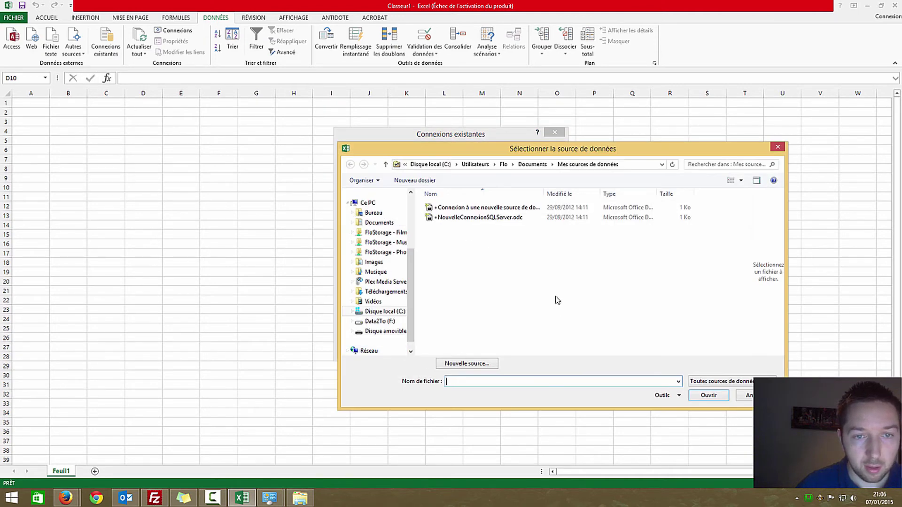
pyautogui.moveTo(544, 190); pyautogui.dragTo(613, 194)
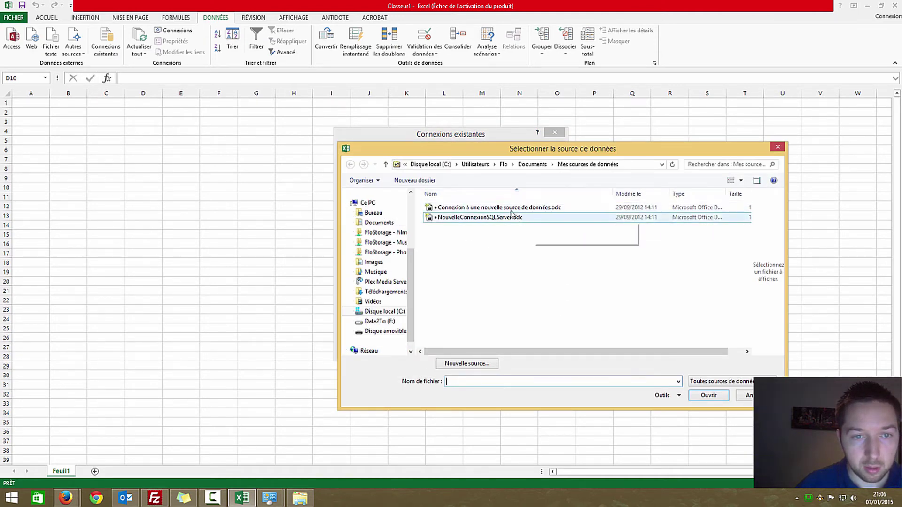
pyautogui.click(494, 209)
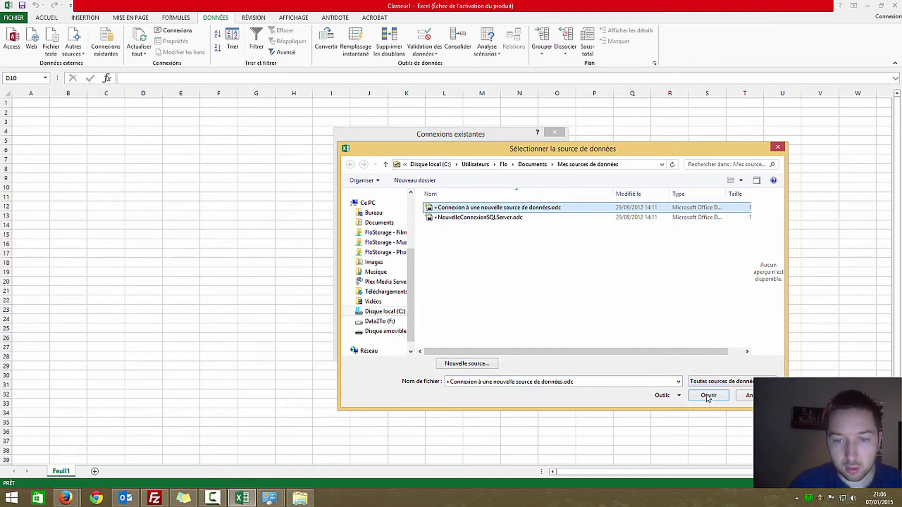
pyautogui.click(708, 396)
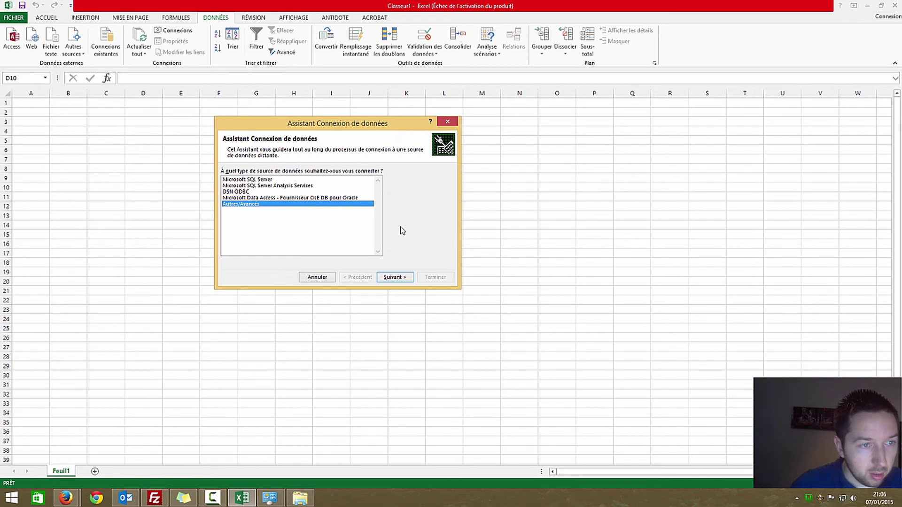
# Connect through the ODBC DSN 'Base de contacts' to the whole database, not a specific table.
pyautogui.click(253, 193)
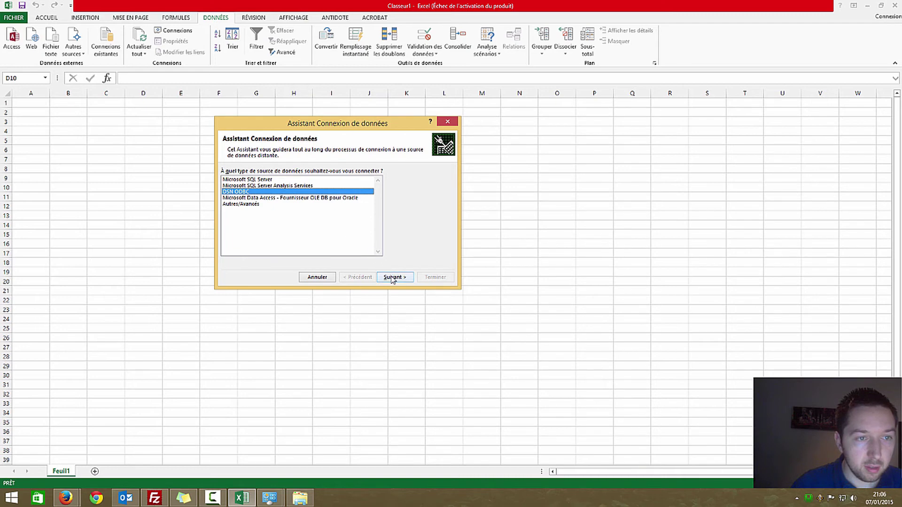
pyautogui.click(393, 277)
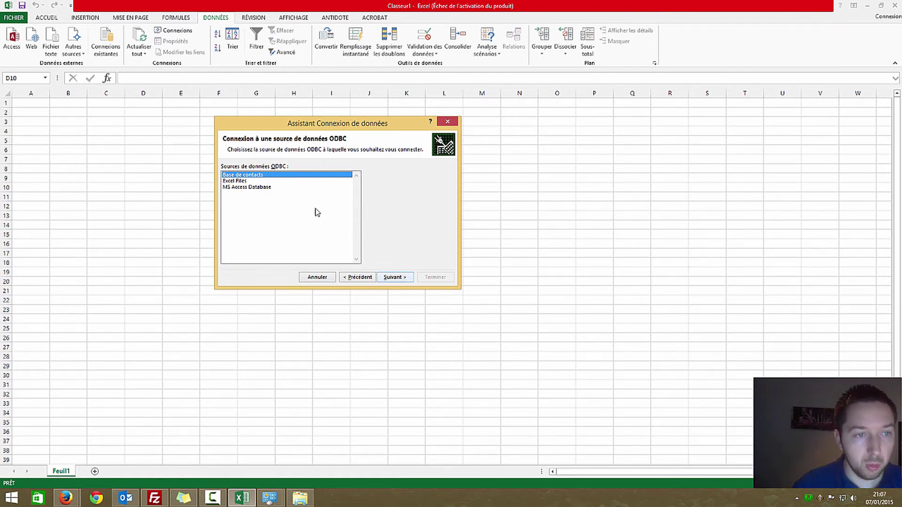
pyautogui.click(385, 278)
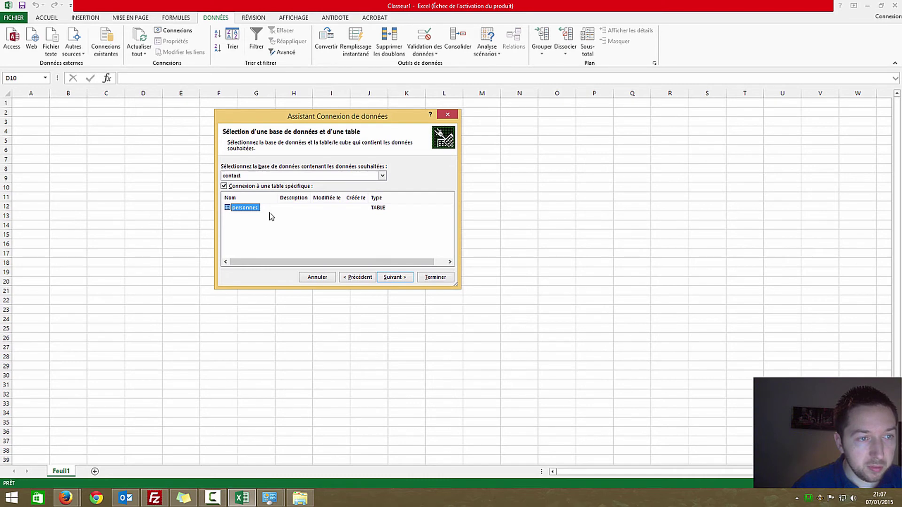
pyautogui.click(224, 186)
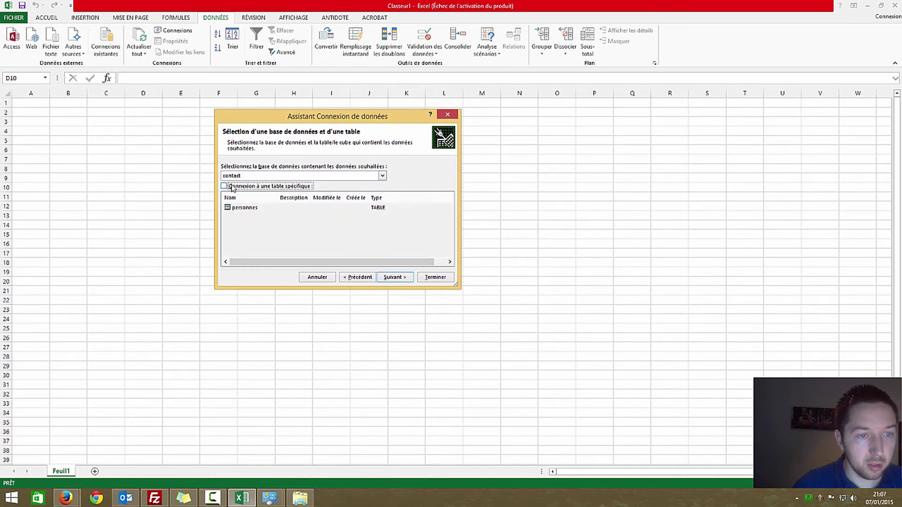
pyautogui.click(401, 278)
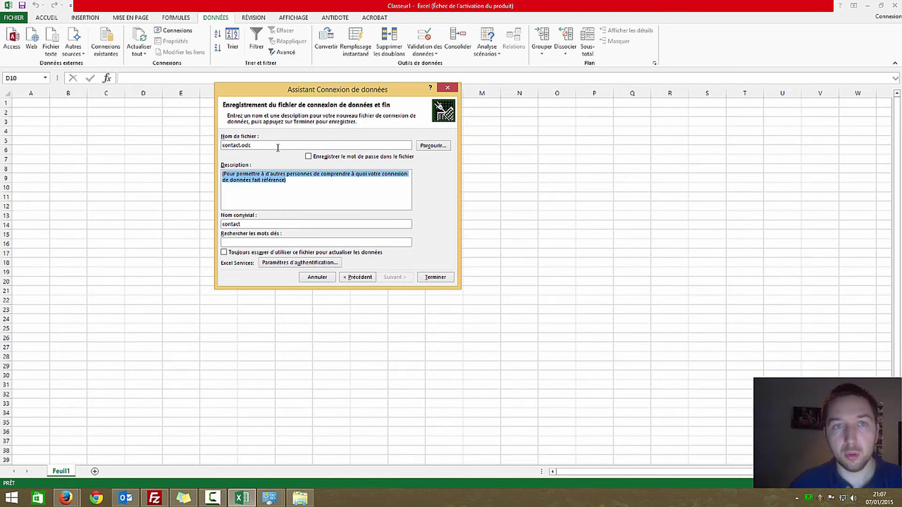
# Keep the file name contact.odc and finish the Data Connection Wizard.
pyautogui.moveTo(277, 148); pyautogui.dragTo(205, 142)
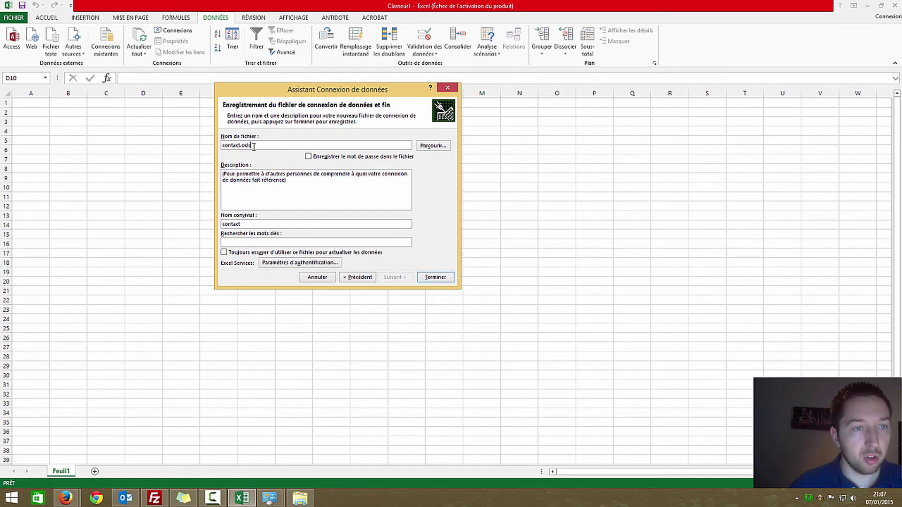
pyautogui.click(272, 143)
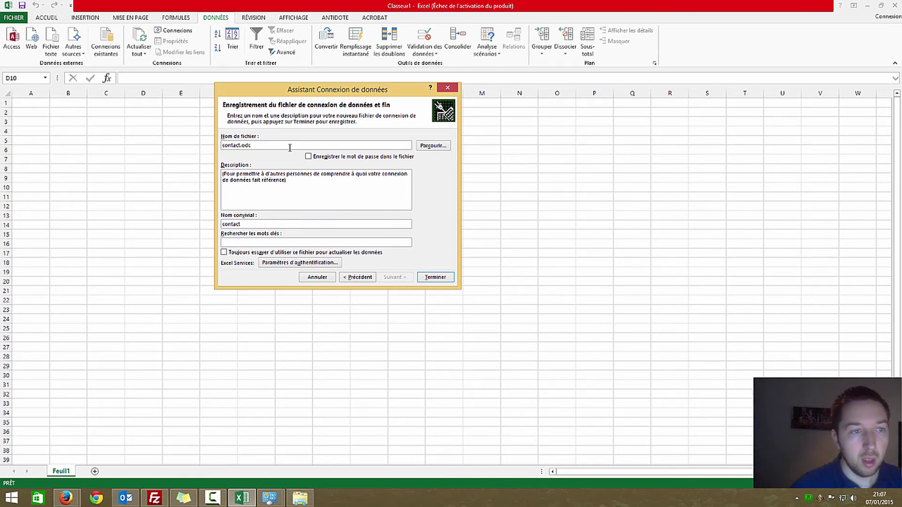
pyautogui.doubleClick(244, 145)
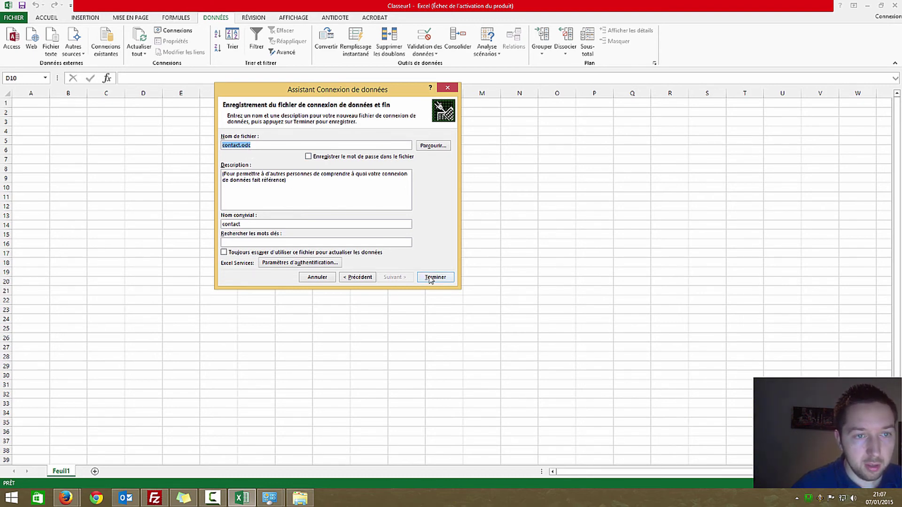
pyautogui.click(430, 279)
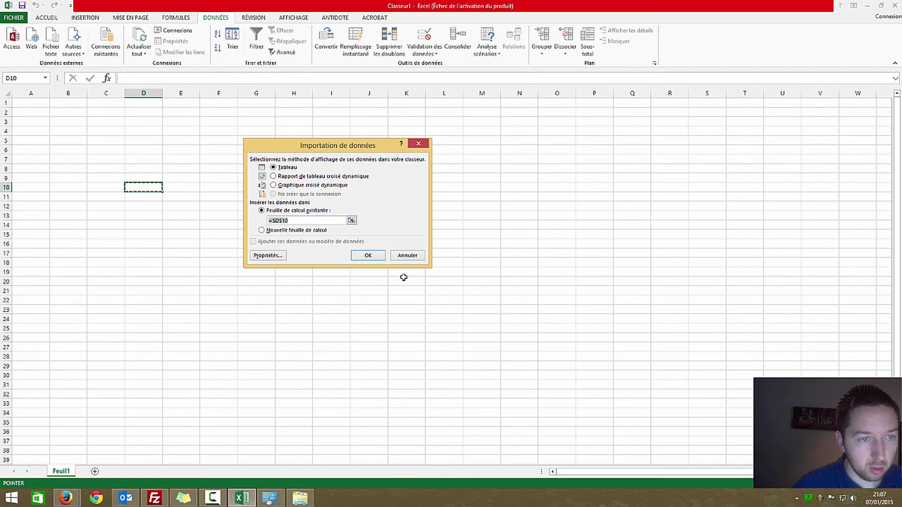
# Import the personnes data as a table at cell D10 of the existing sheet.
pyautogui.click(366, 259)
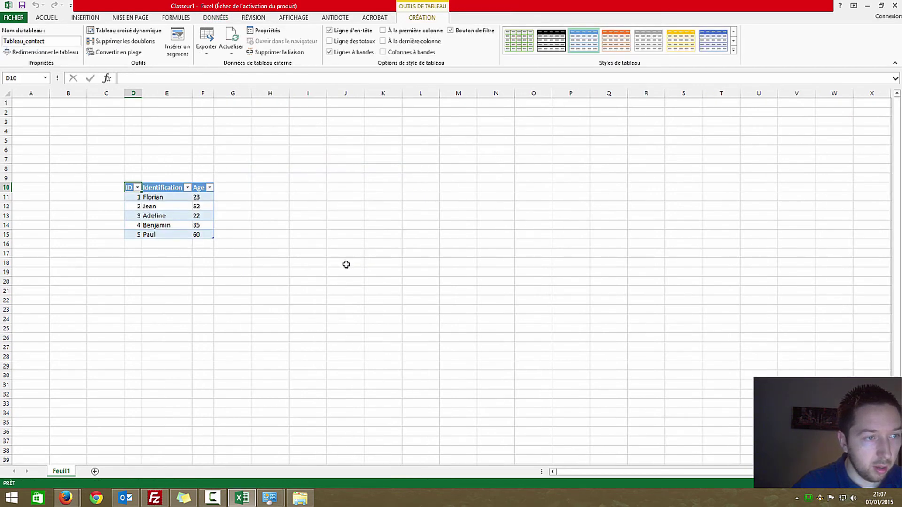
pyautogui.click(161, 183)
pyautogui.click(169, 181)
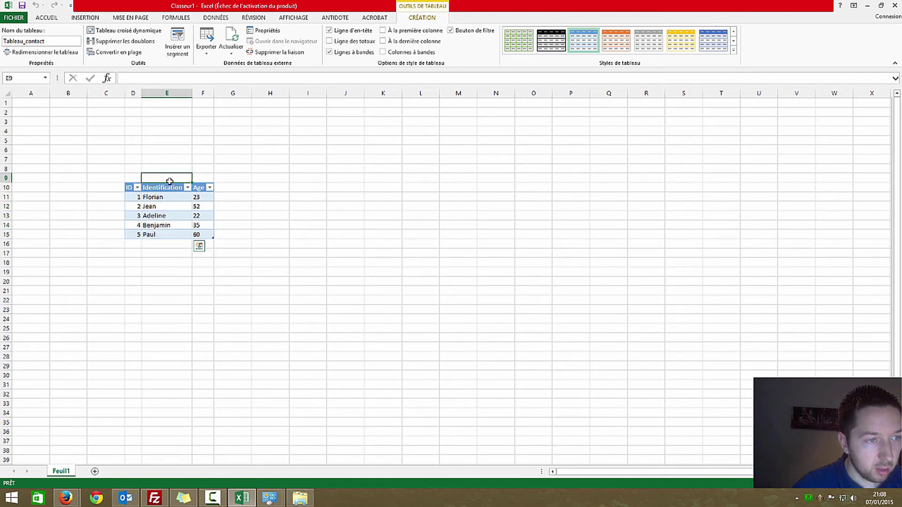
pyautogui.click(278, 262)
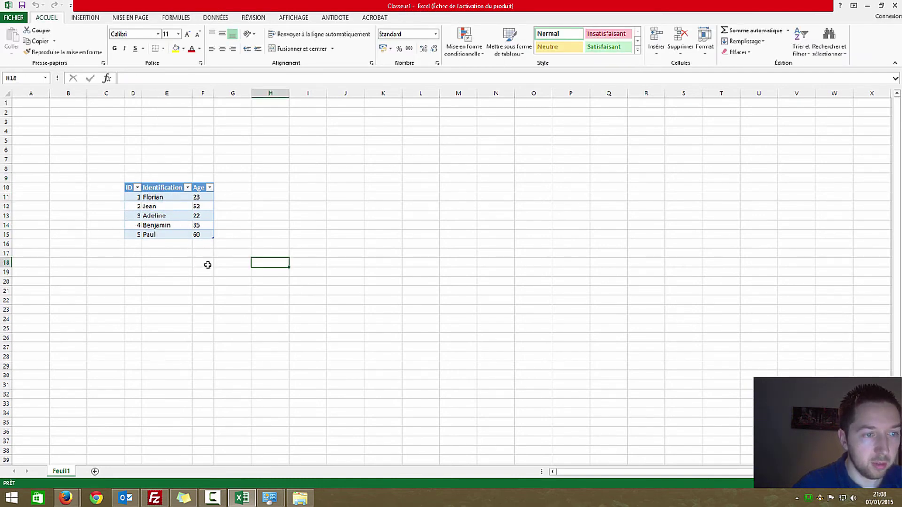
# Widen the Age and Identification columns, then return to Firefox.
pyautogui.moveTo(215, 95); pyautogui.dragTo(253, 95)
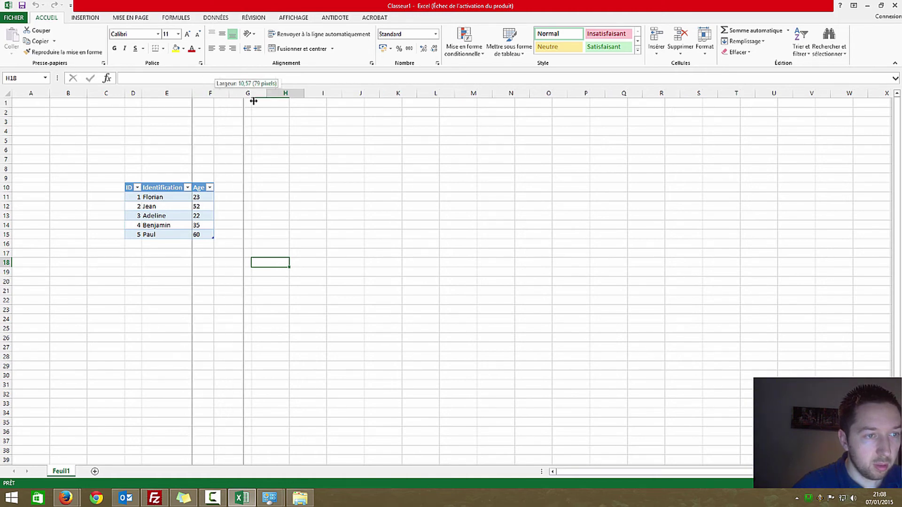
pyautogui.moveTo(142, 94); pyautogui.dragTo(216, 96)
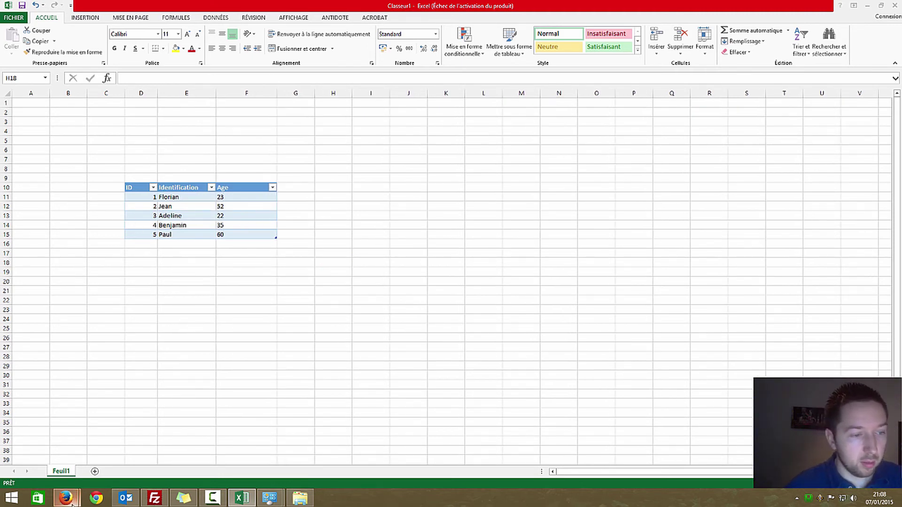
pyautogui.moveTo(66, 498)
pyautogui.click(150, 451)
# Insert a new row into personnes with ID 6, a person's name and Age 49.
pyautogui.click(46, 9)
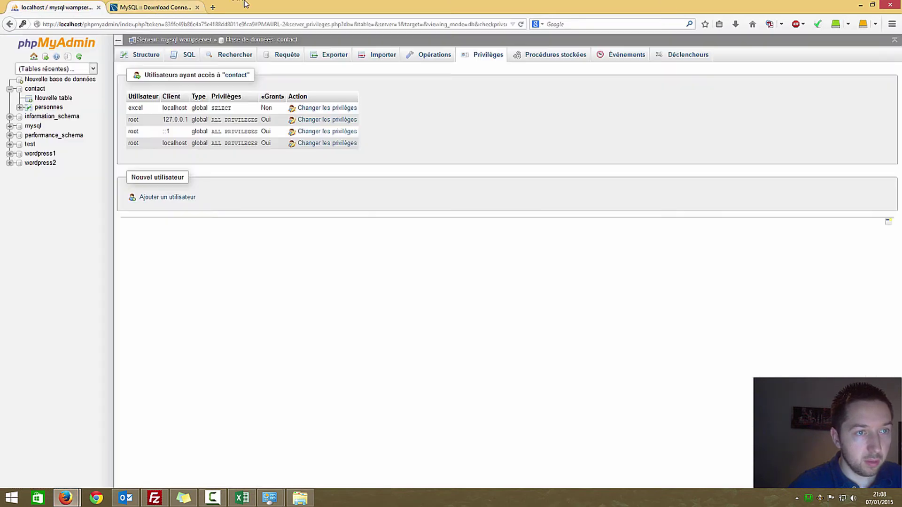
pyautogui.moveTo(220, 7); pyautogui.dragTo(540, 42)
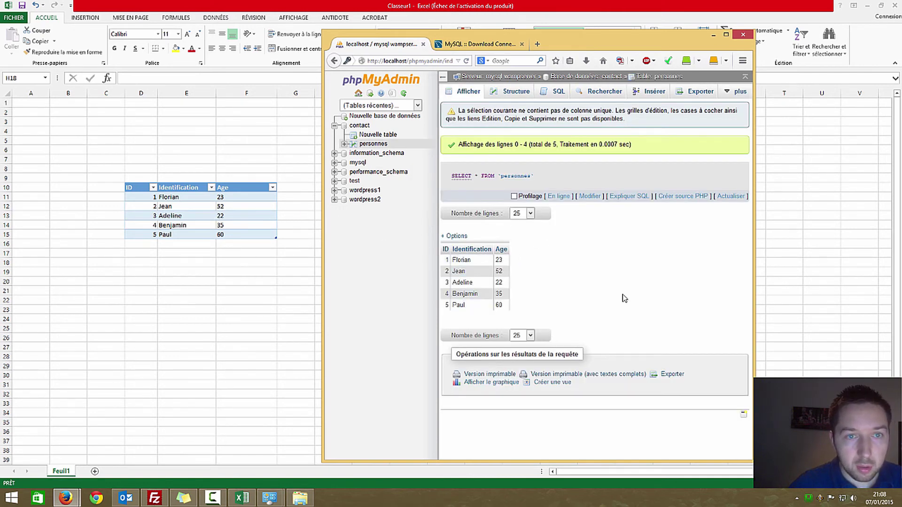
pyautogui.click(654, 94)
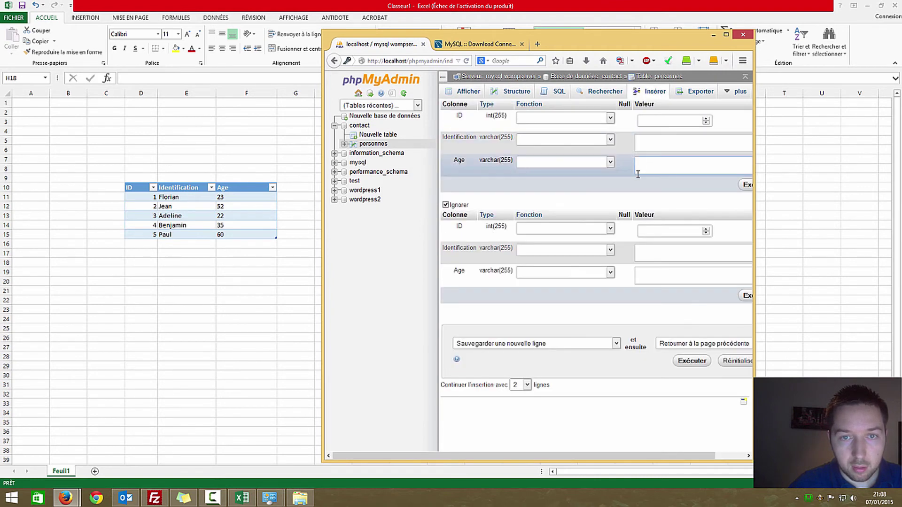
pyautogui.click(656, 121)
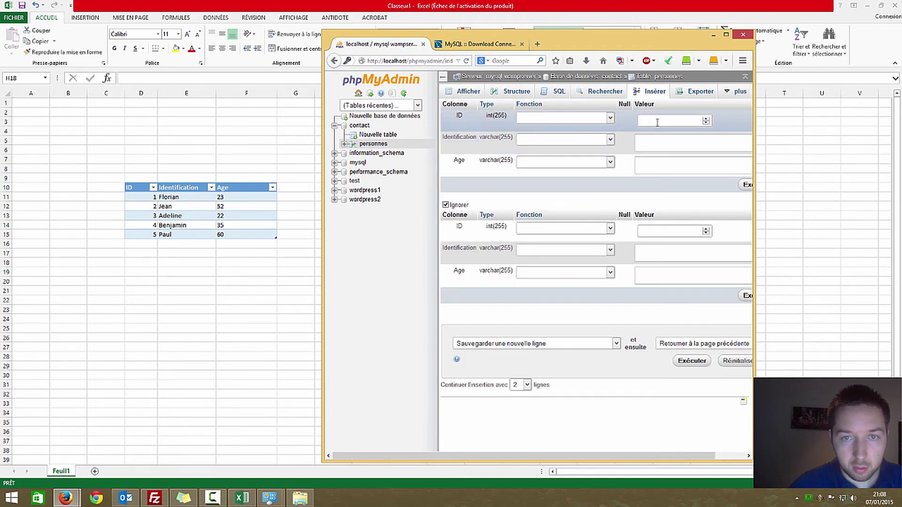
pyautogui.click(656, 146)
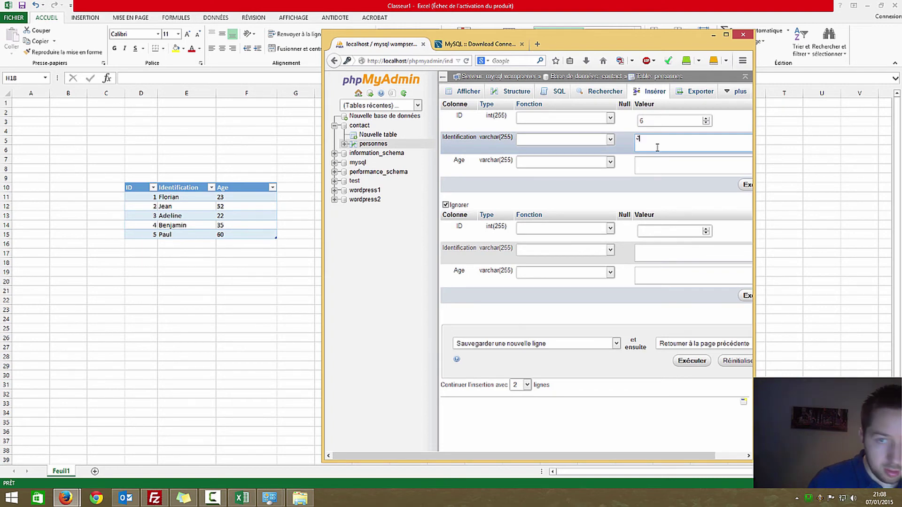
pyautogui.write('fer')
pyautogui.press('Tab')
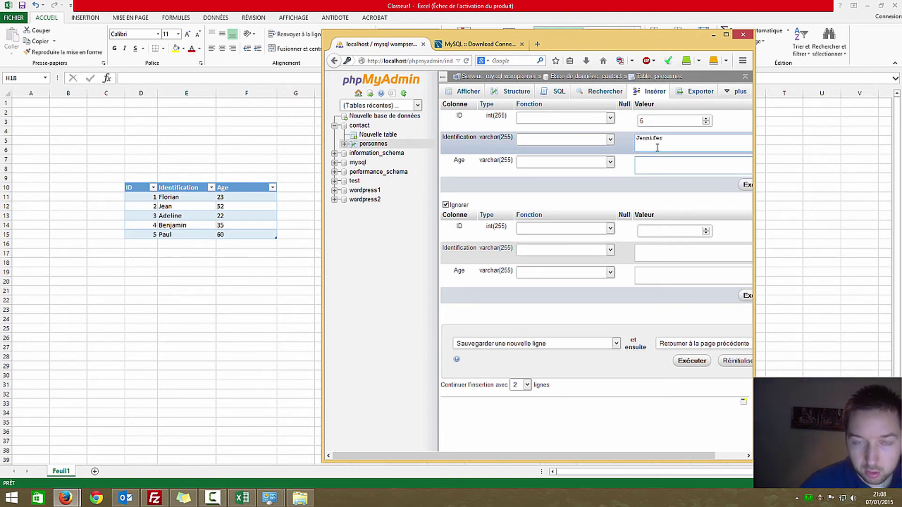
pyautogui.click(745, 186)
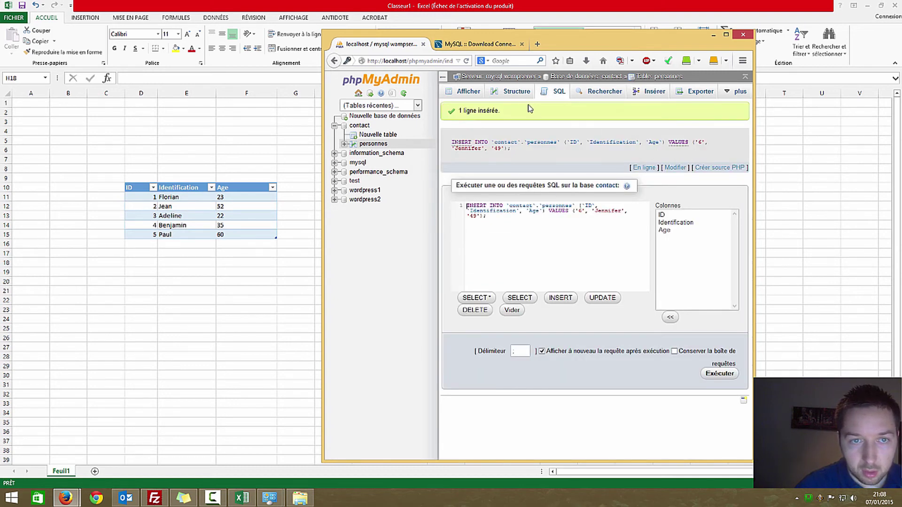
# Refresh all data in Excel so the table at D10 shows the new ID 6, Age 49 row.
pyautogui.click(468, 93)
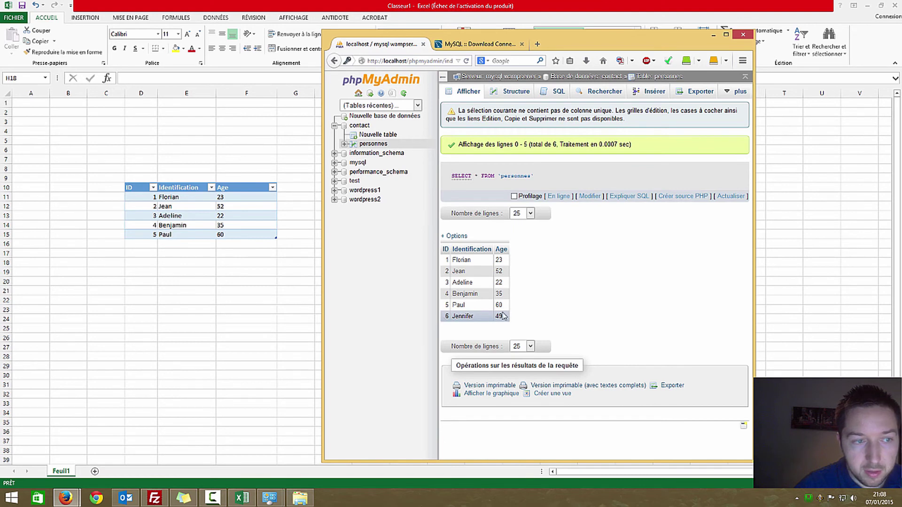
pyautogui.hotkey('alt', 'Tab')
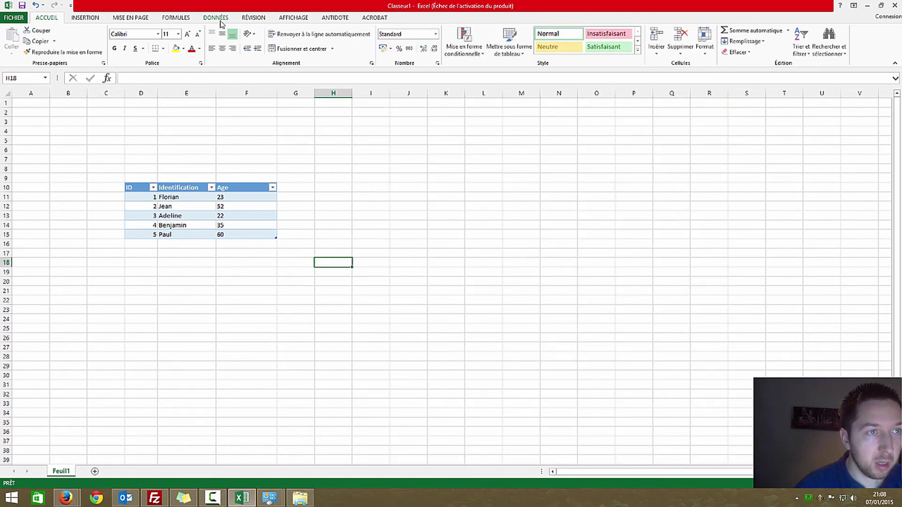
pyautogui.click(219, 18)
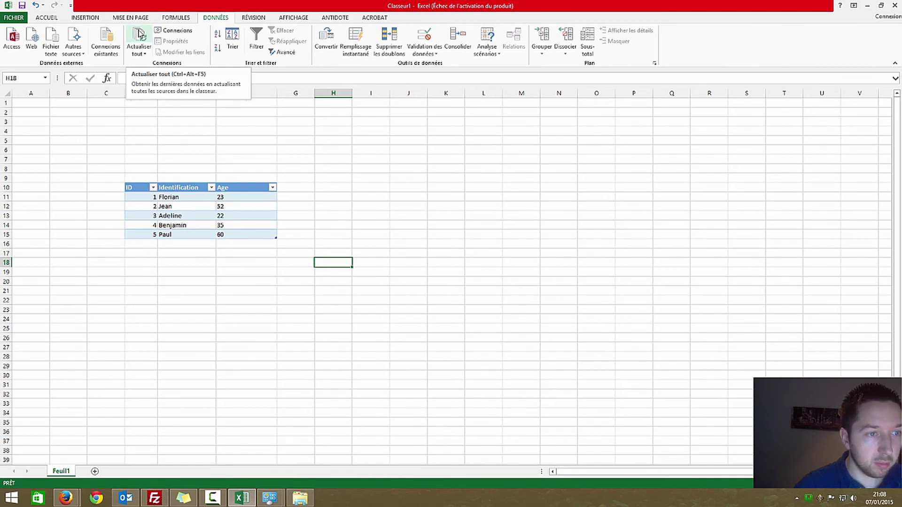
pyautogui.click(139, 33)
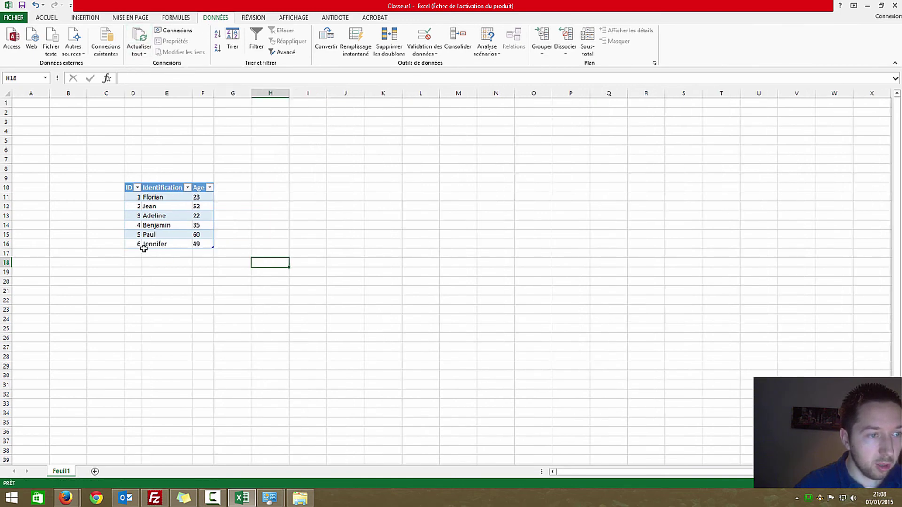
pyautogui.moveTo(134, 245); pyautogui.dragTo(200, 247)
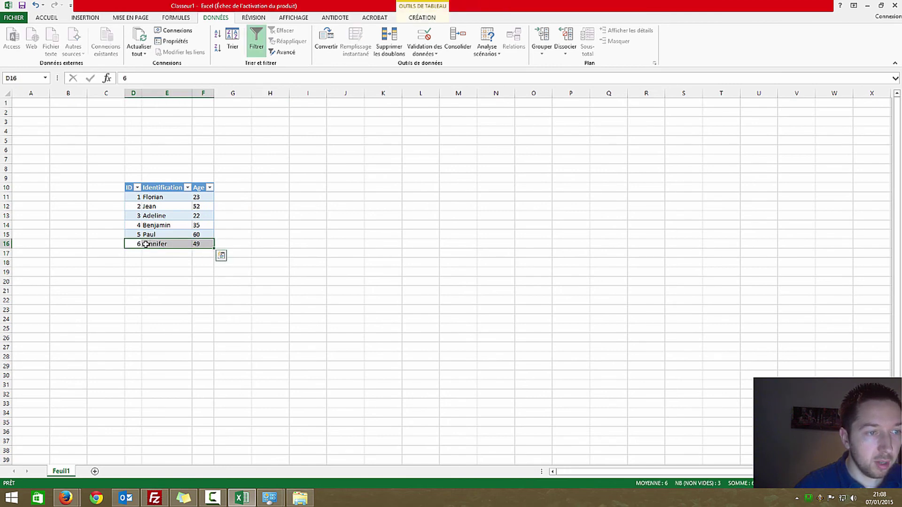
pyautogui.click(248, 247)
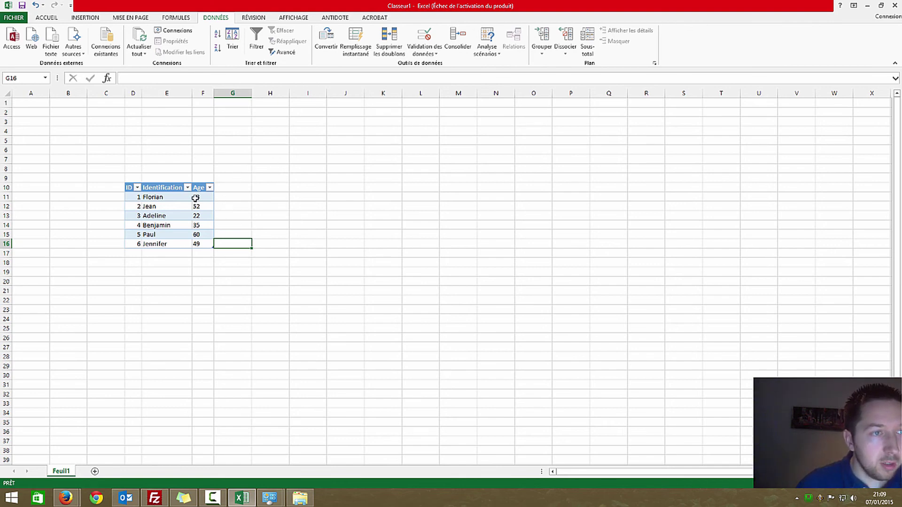
# Open the contact connection's properties on the Definition page.
pyautogui.click(177, 31)
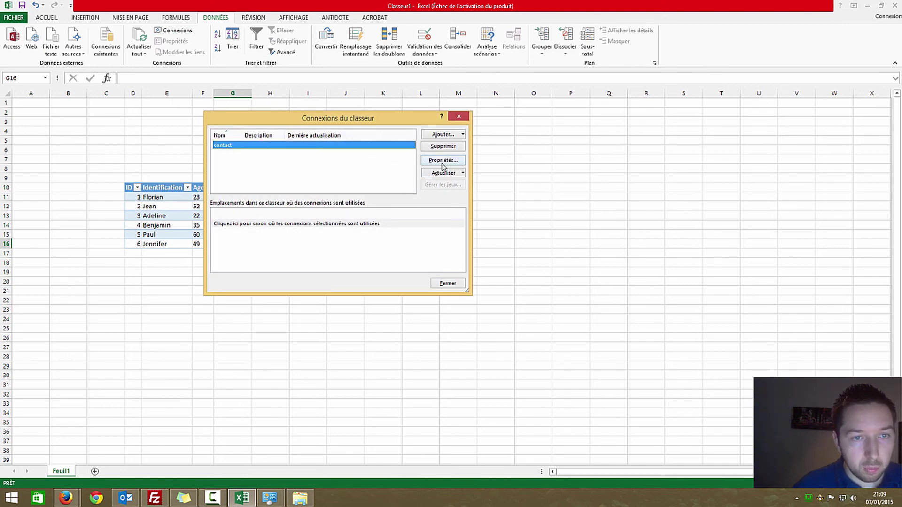
pyautogui.click(442, 161)
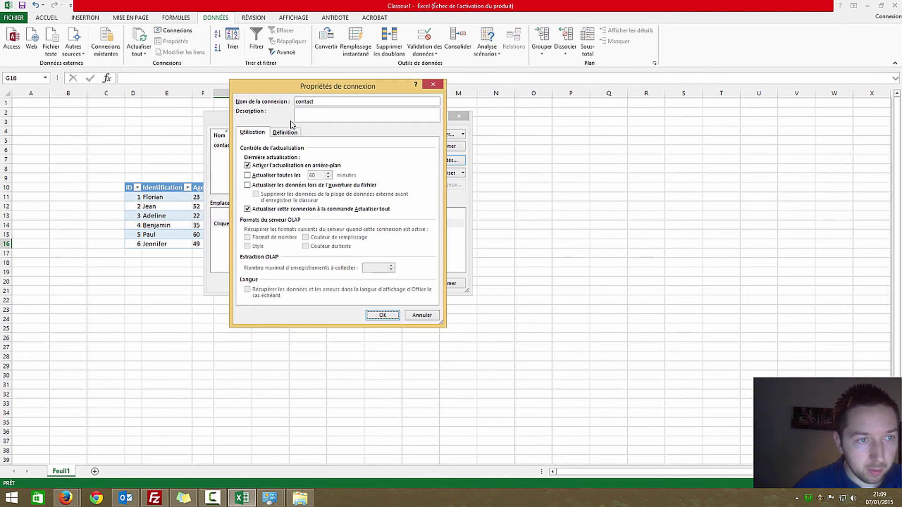
pyautogui.click(286, 135)
pyautogui.moveTo(324, 94); pyautogui.dragTo(381, 135)
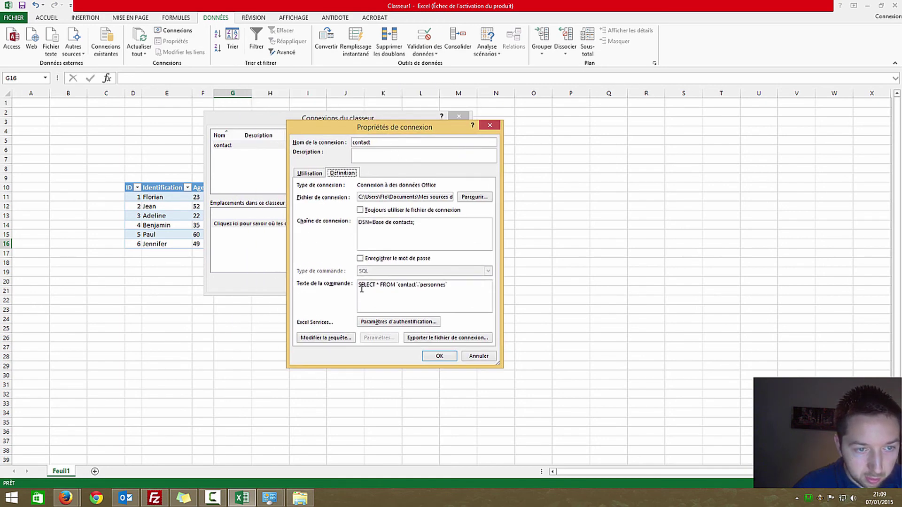
# Replace * with Identification,Age in the SQL command text and confirm the change.
pyautogui.moveTo(360, 287)
pyautogui.mouseDown()
pyautogui.moveTo(471, 285)
pyautogui.moveTo(390, 286)
pyautogui.mouseUp()
pyautogui.click(373, 286)
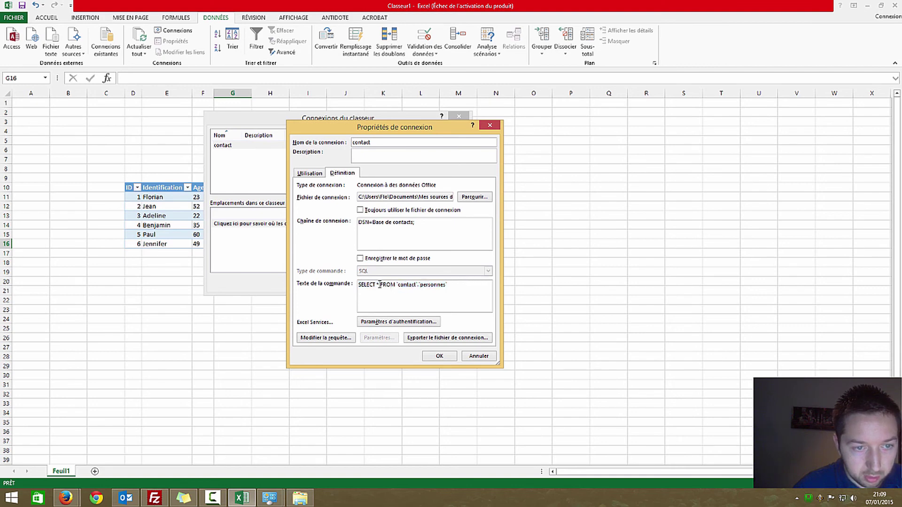
pyautogui.doubleClick(377, 284)
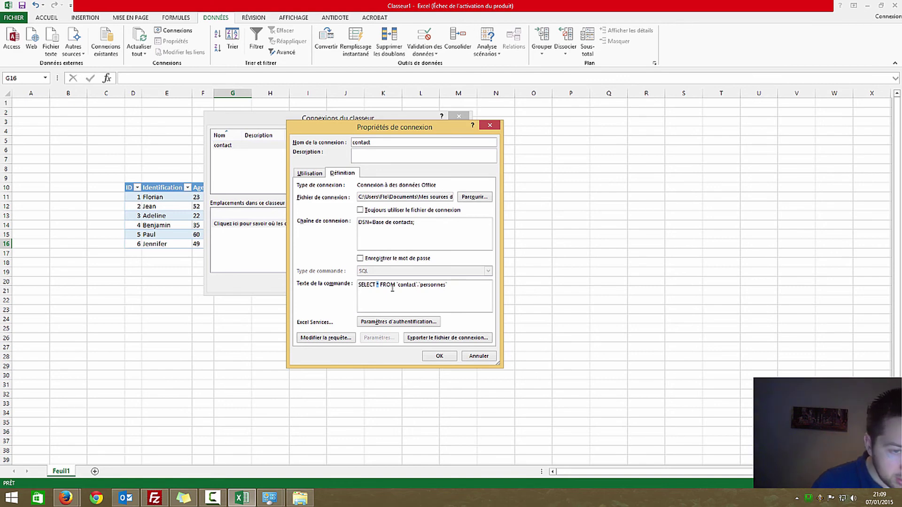
pyautogui.write('Identificati')
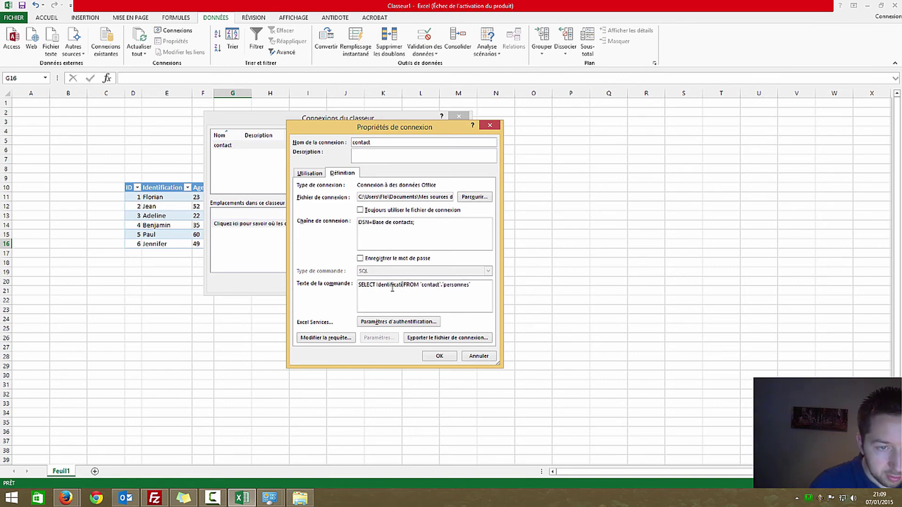
pyautogui.write('on,Ag')
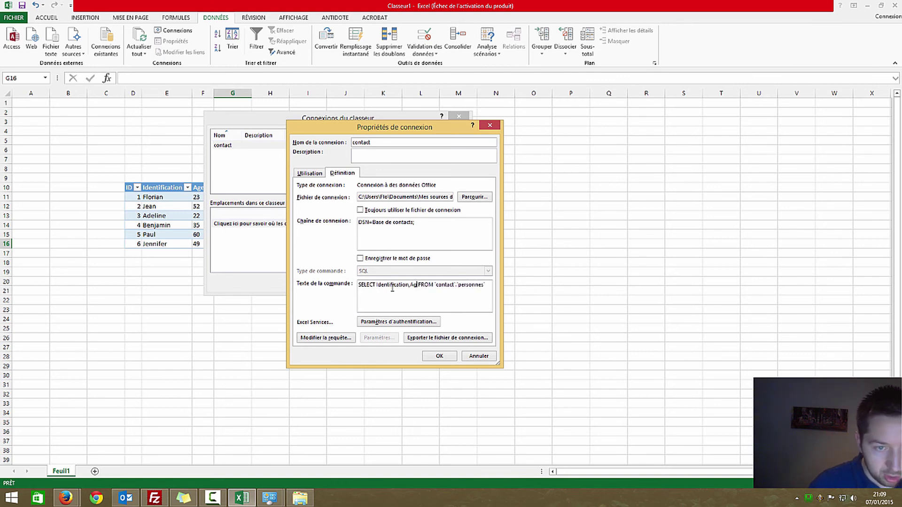
pyautogui.write('e')
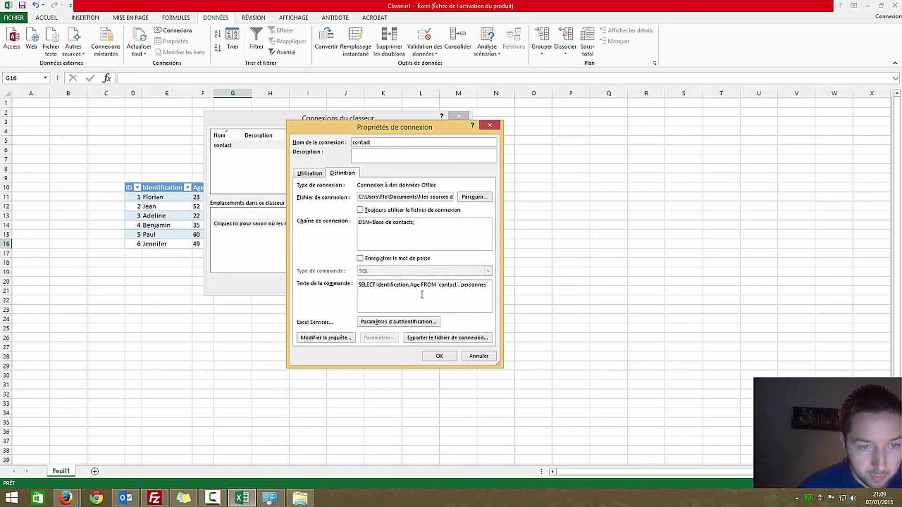
pyautogui.click(438, 357)
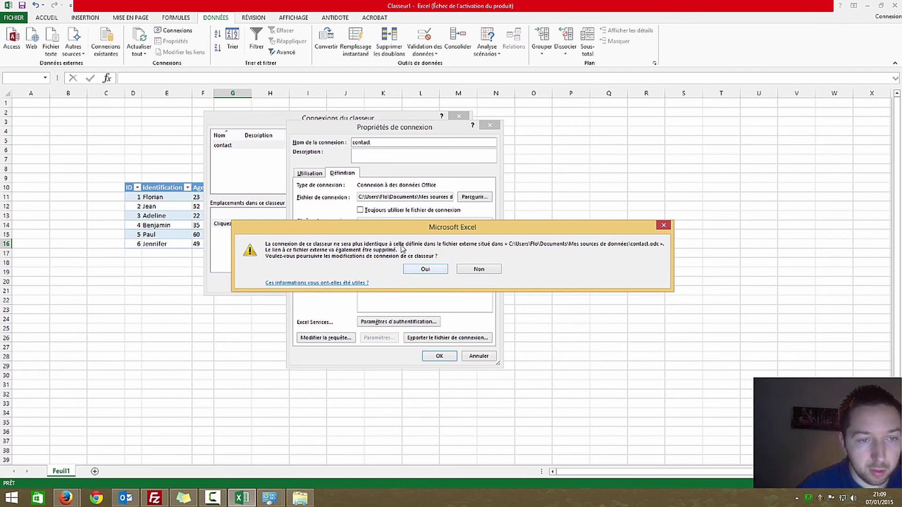
pyautogui.click(419, 272)
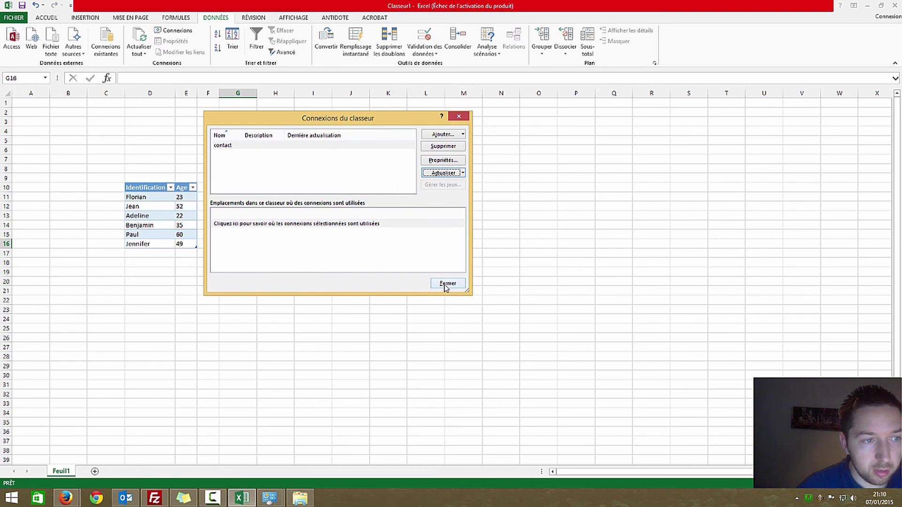
pyautogui.click(445, 285)
pyautogui.moveTo(125, 160); pyautogui.dragTo(226, 273)
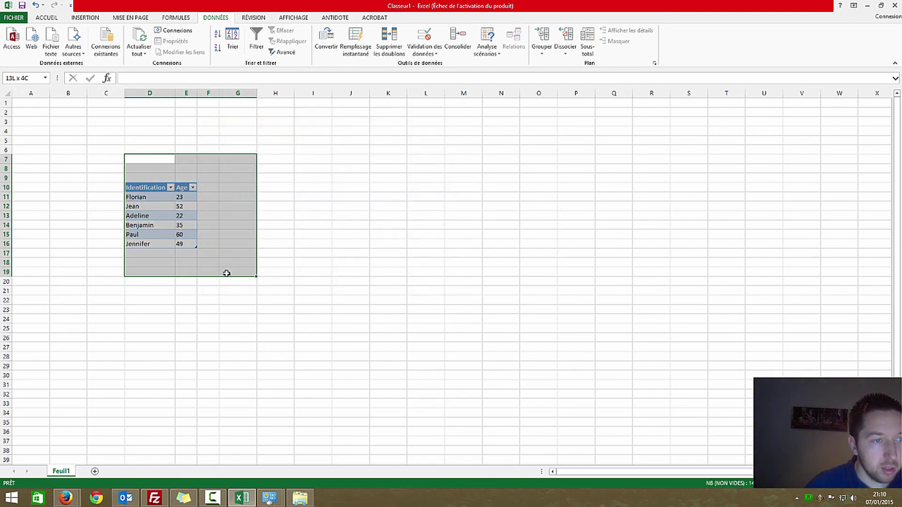
pyautogui.click(276, 274)
pyautogui.moveTo(114, 190); pyautogui.dragTo(117, 244)
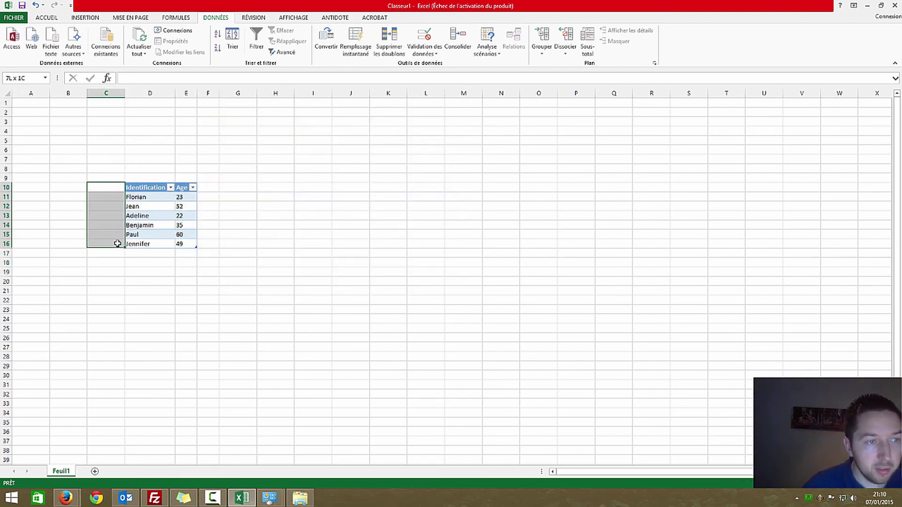
pyautogui.click(252, 286)
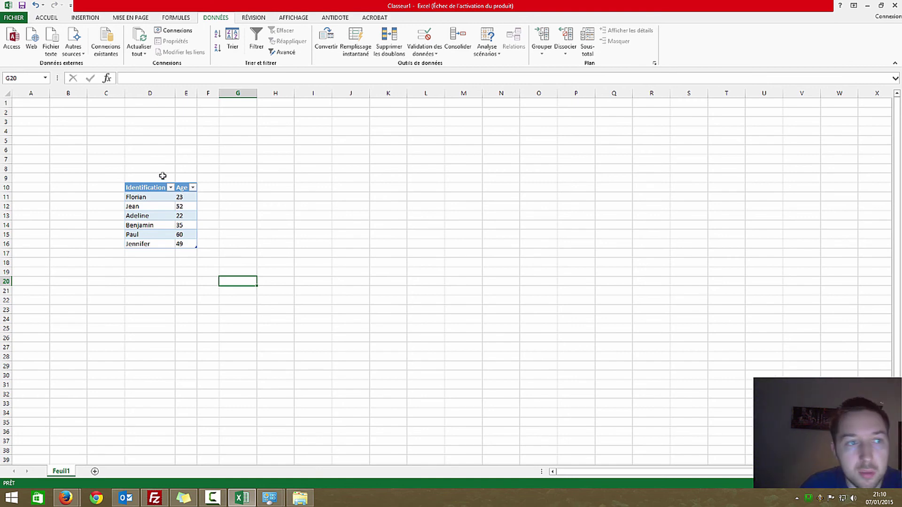
pyautogui.click(185, 94)
pyautogui.rightClick(185, 99)
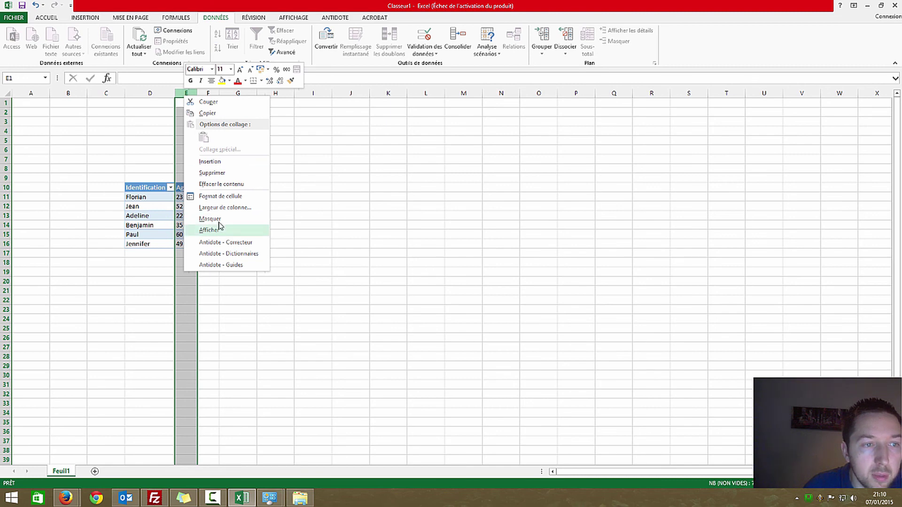
pyautogui.click(212, 218)
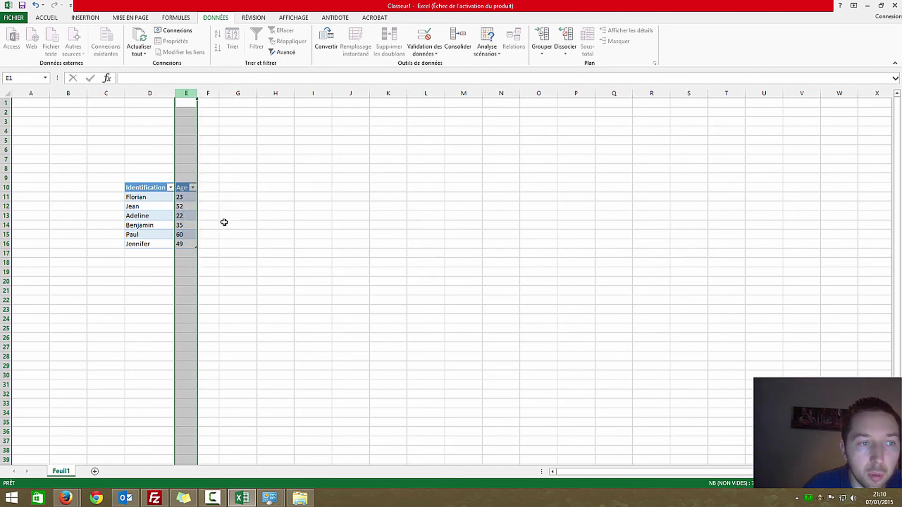
pyautogui.click(36, 6)
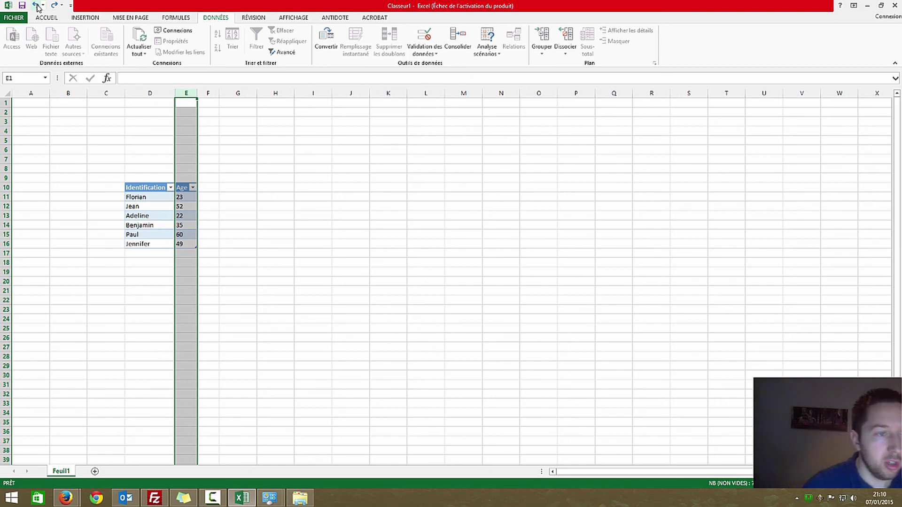
pyautogui.click(363, 223)
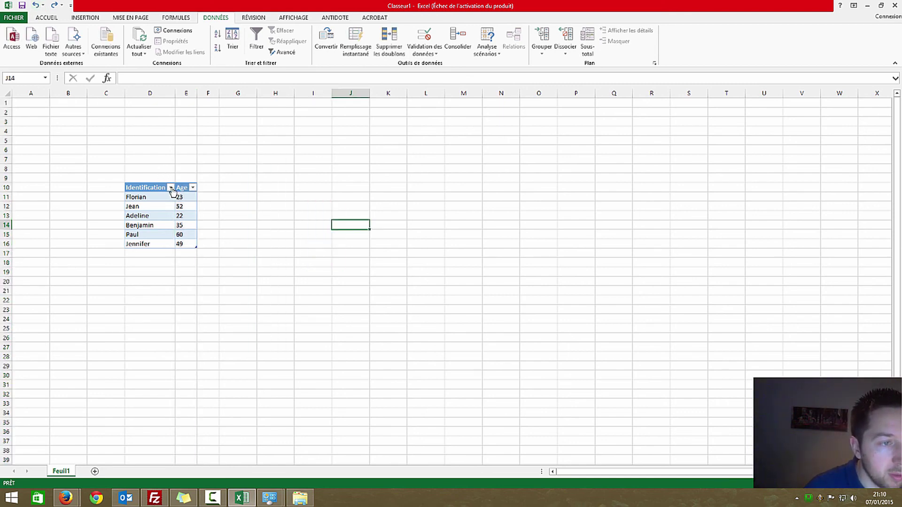
# Filter the Identification column to show only three chosen names out of six.
pyautogui.click(170, 188)
pyautogui.click(76, 278)
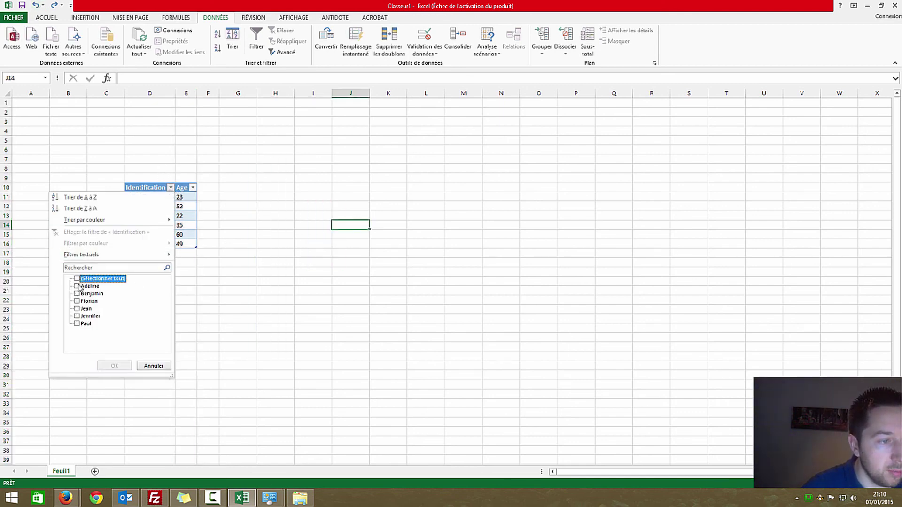
pyautogui.click(76, 286)
pyautogui.click(76, 301)
pyautogui.click(77, 294)
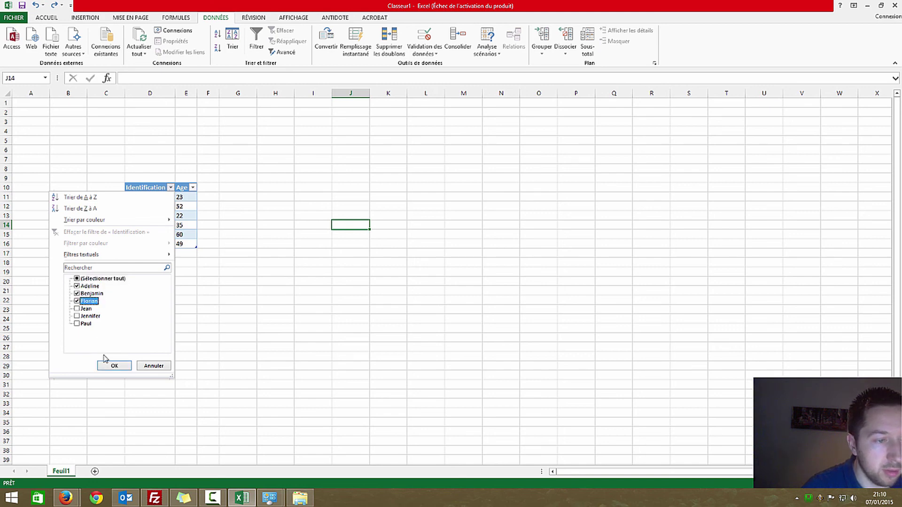
pyautogui.click(114, 365)
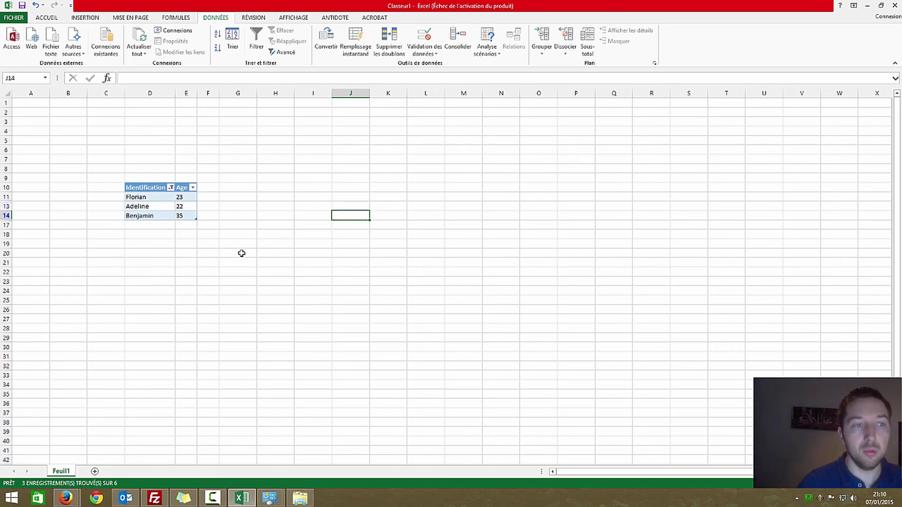